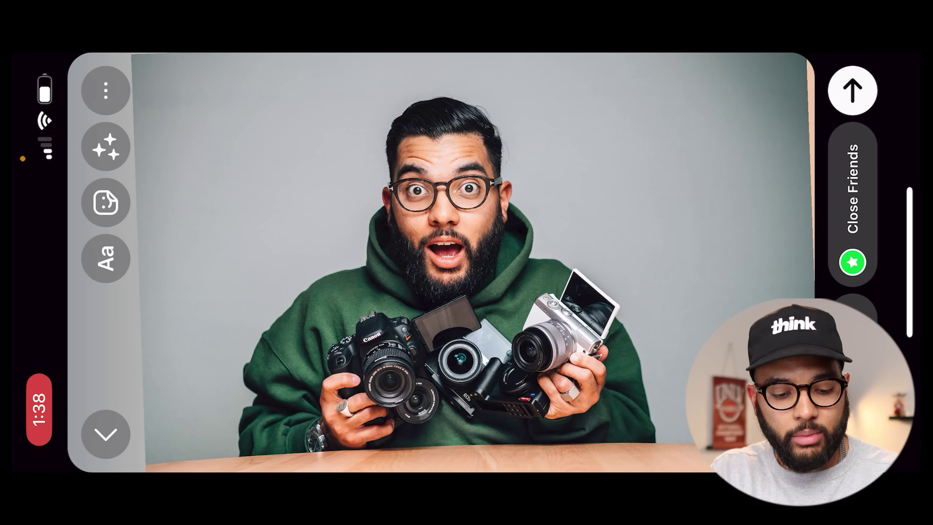
Enlarge and reposition the photo of the man holding cameras so it fills the landscape story frame.
scroll(441, 257, up, 5)
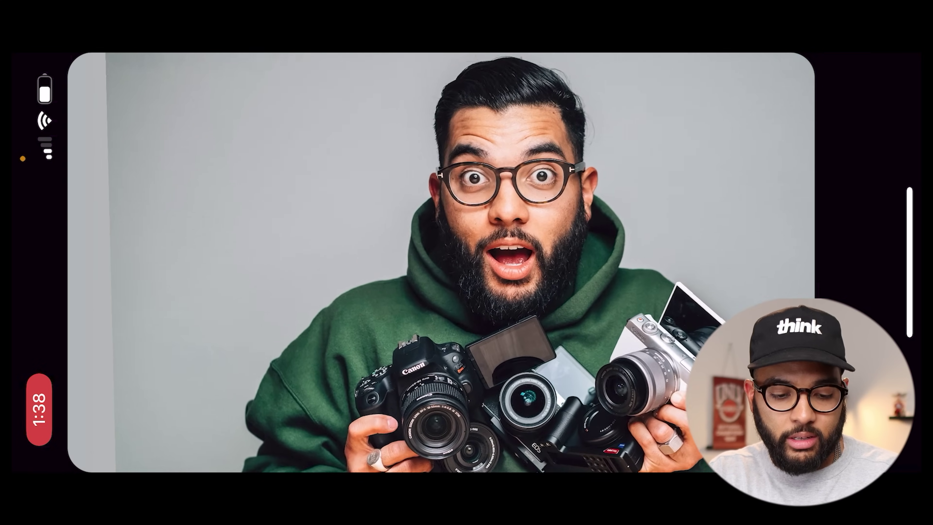
scroll(441, 257, up, 1)
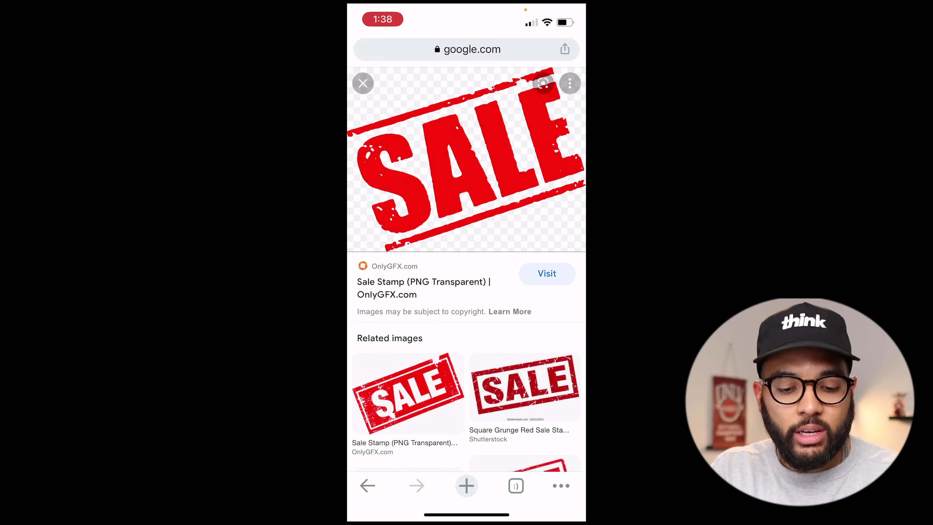
Save the transparent SALE stamp image from the Google result and switch back to the Instagram story.
right_click(478, 178)
click(426, 289)
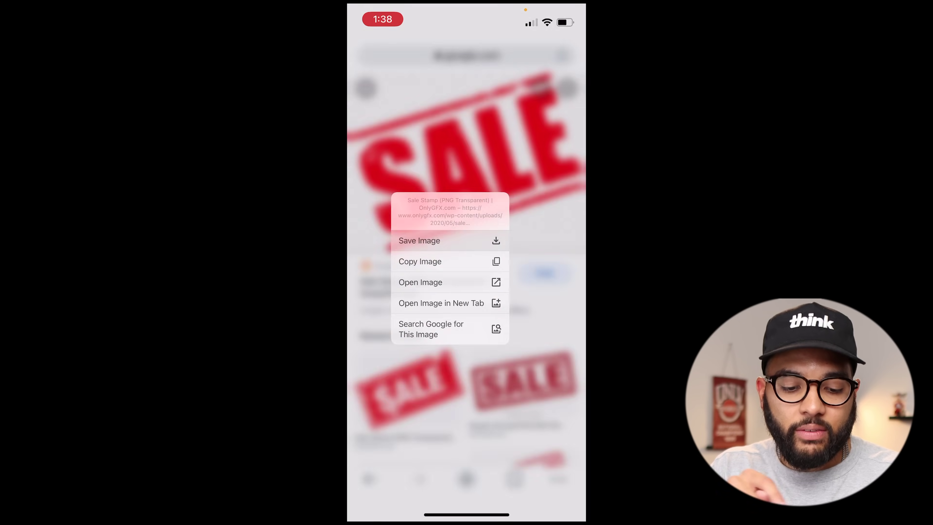
drag(467, 515, 470, 415)
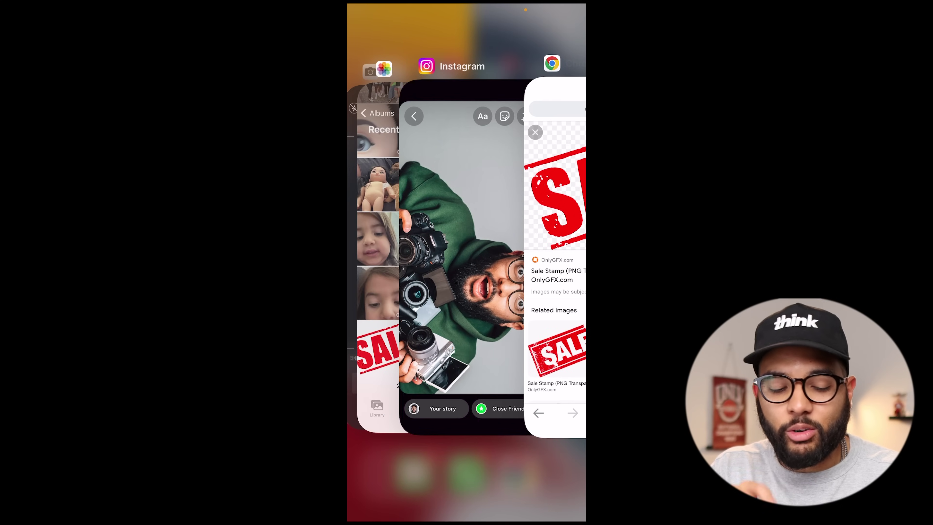
click(462, 239)
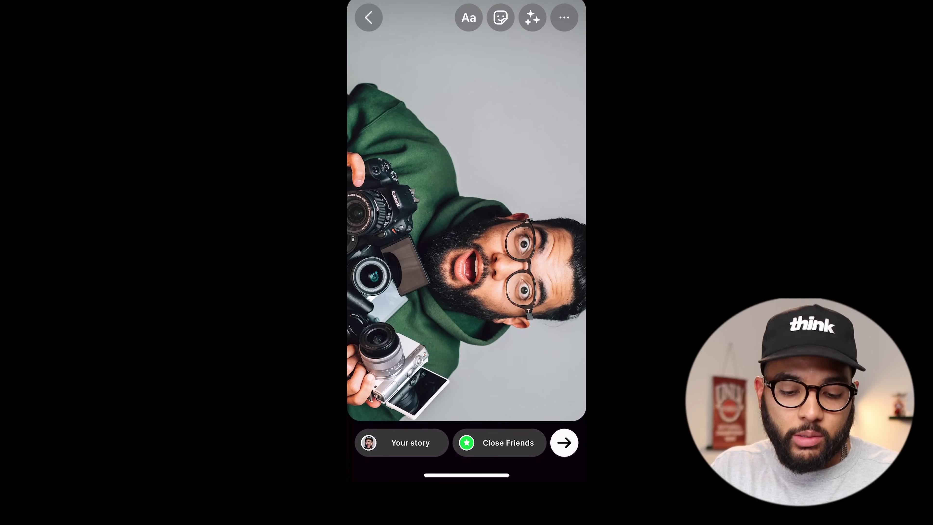
Add the saved SALE stamp as a photo sticker, turned to match the landscape photo and placed in the empty area beside the man.
click(500, 17)
scroll(467, 257, down, 5)
scroll(467, 275, down, 5)
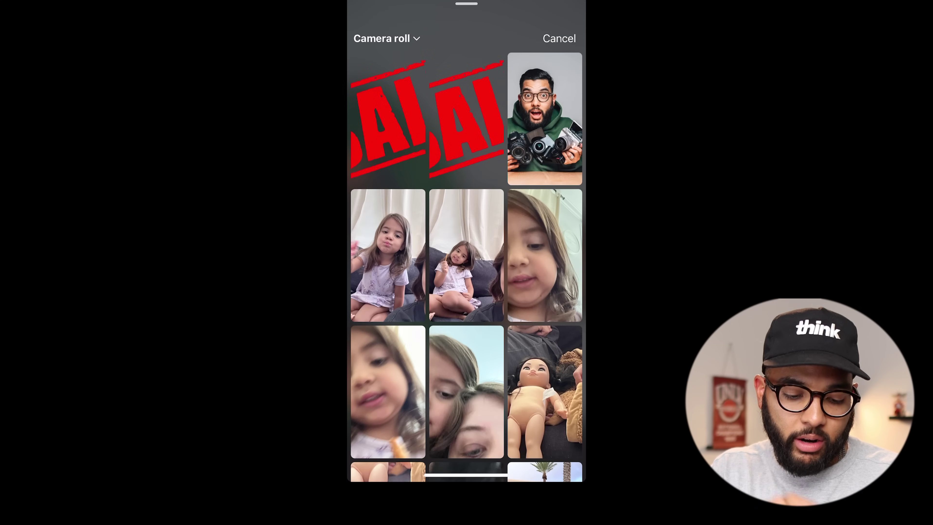
click(388, 119)
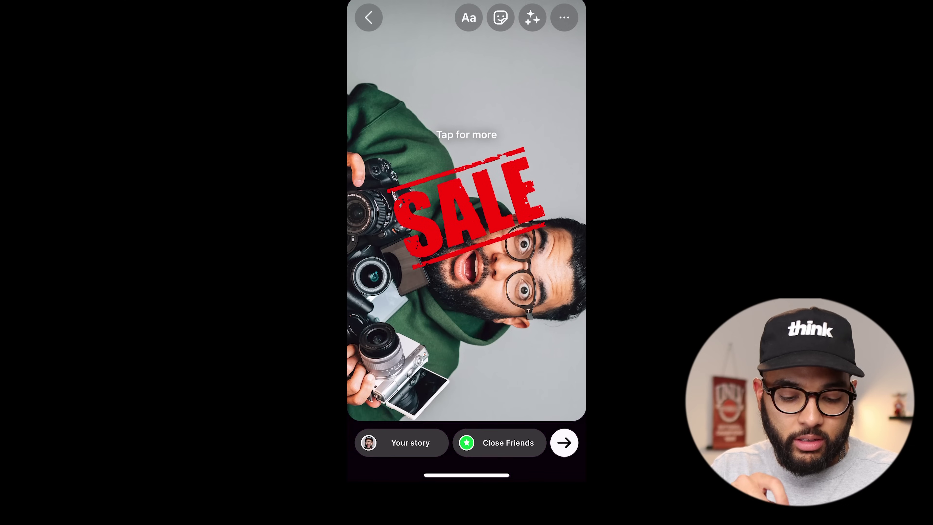
drag(444, 284, 243, 314)
Add the white text "CAMERA" and place it enlarged and horizontal above the SALE stamp.
click(106, 257)
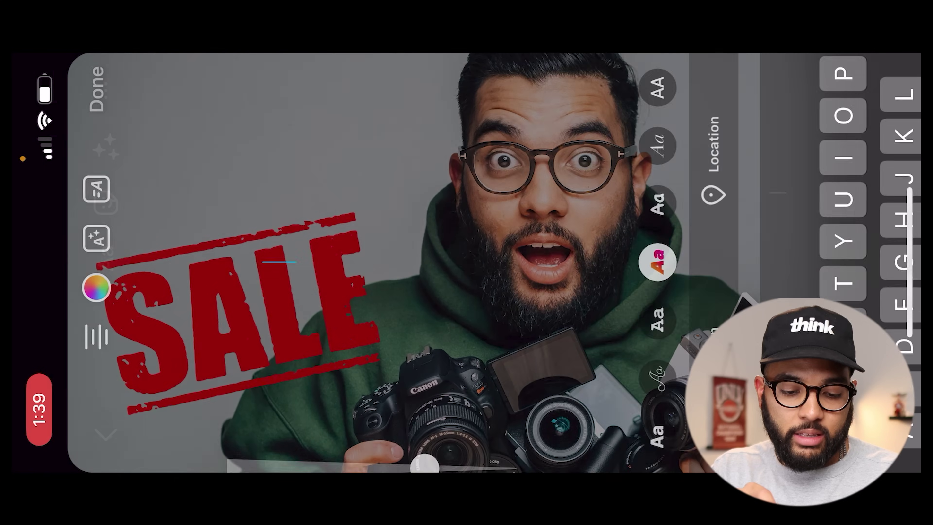
text(CAMERA)
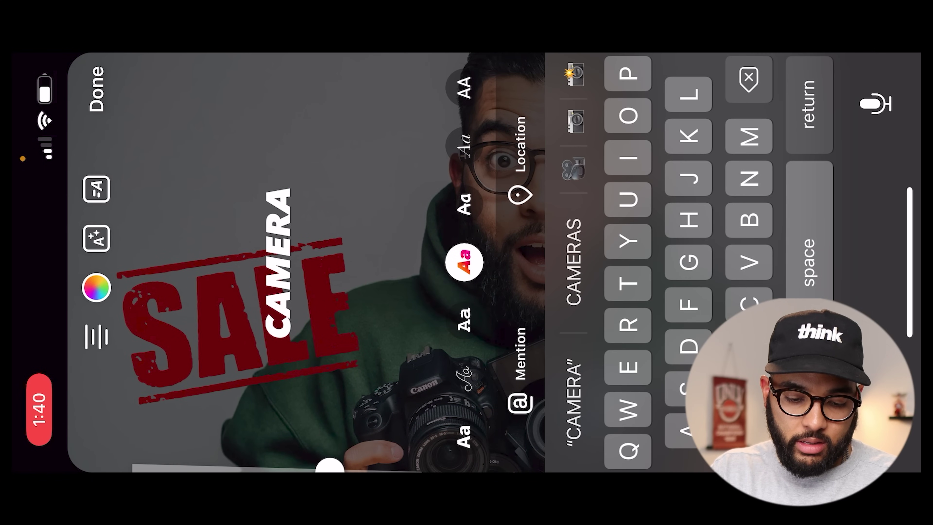
click(96, 89)
mouse_move(257, 185)
mouse_down()
mouse_move(242, 193)
mouse_move(248, 181)
mouse_move(256, 185)
mouse_move(244, 183)
mouse_up()
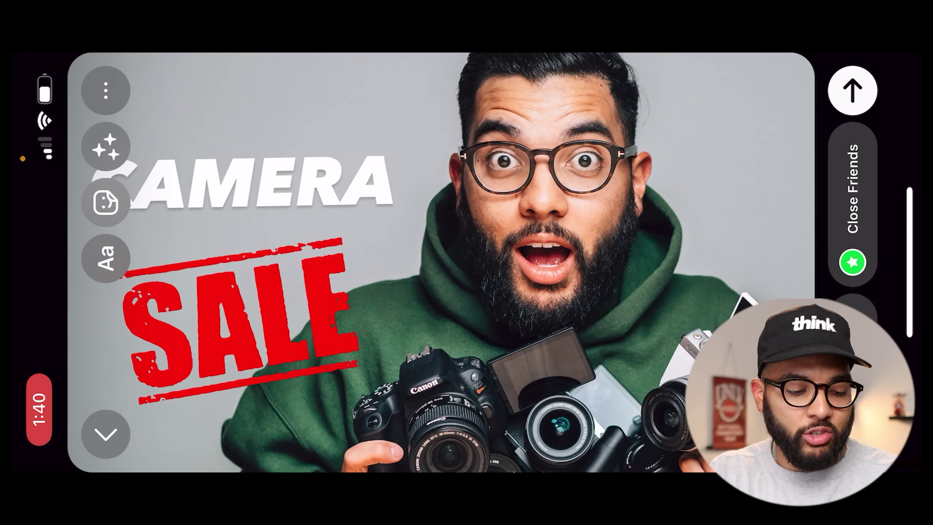
Save the finished story image to the phone and view it in Photos.
click(106, 91)
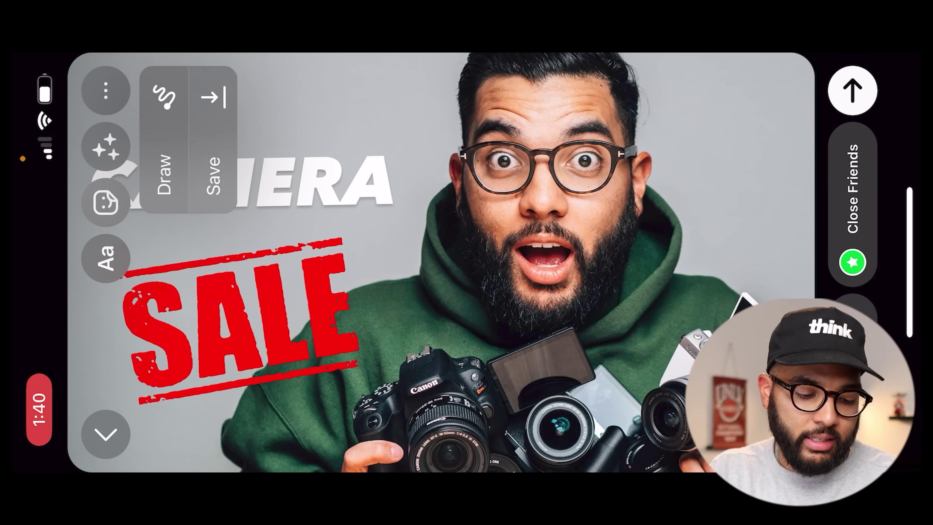
click(213, 147)
drag(910, 262, 643, 262)
click(135, 113)
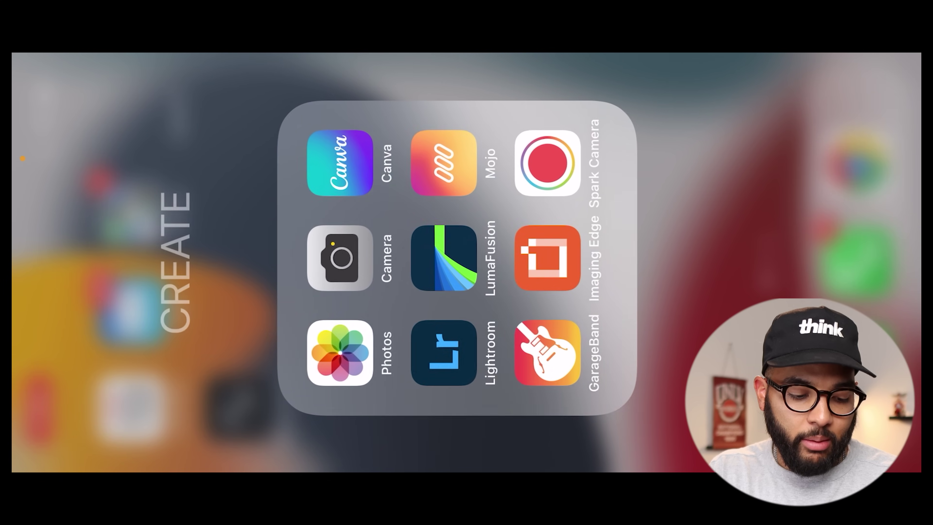
click(345, 355)
click(701, 122)
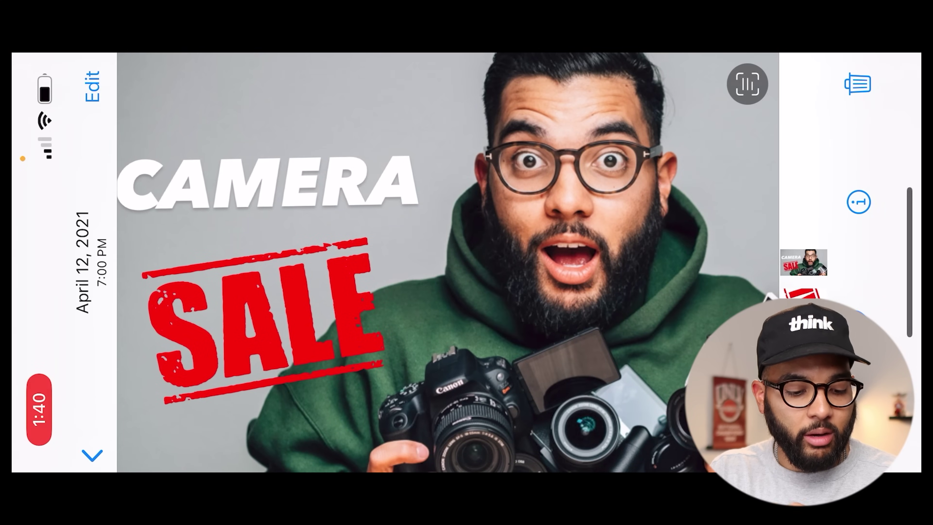
click(467, 262)
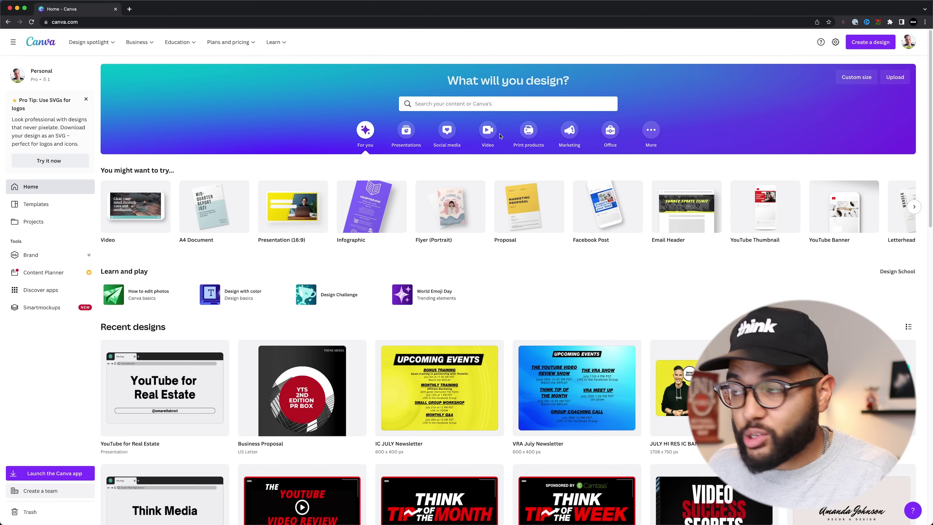
Search Canva's templates for "youtube thumbnails".
click(495, 111)
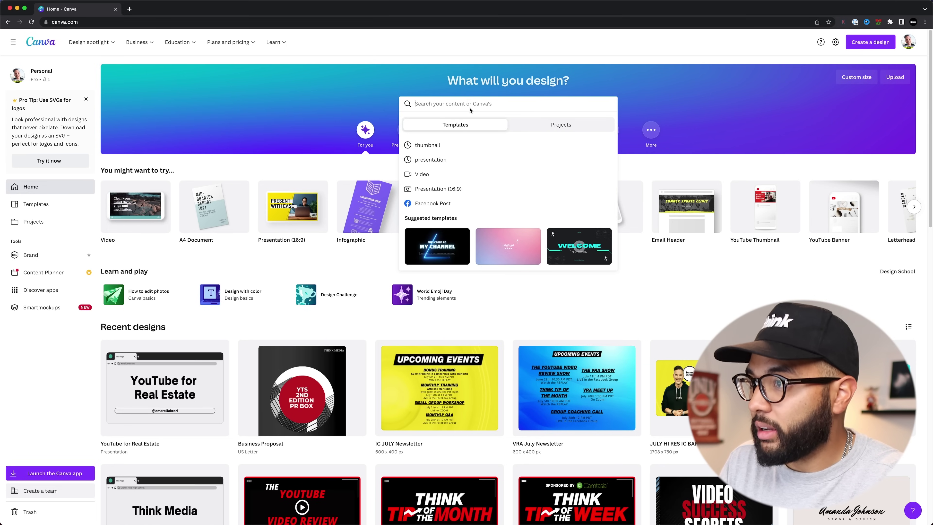
text(youub)
text(ube)
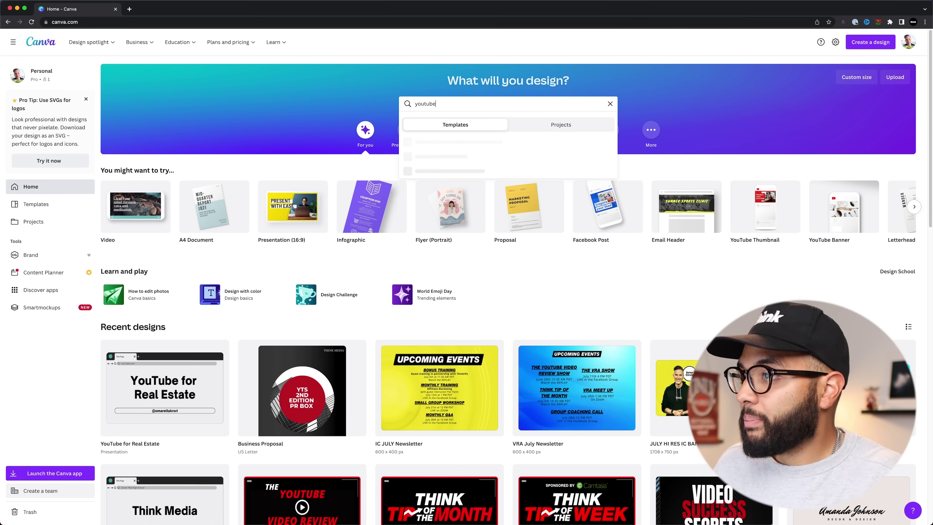
click(448, 175)
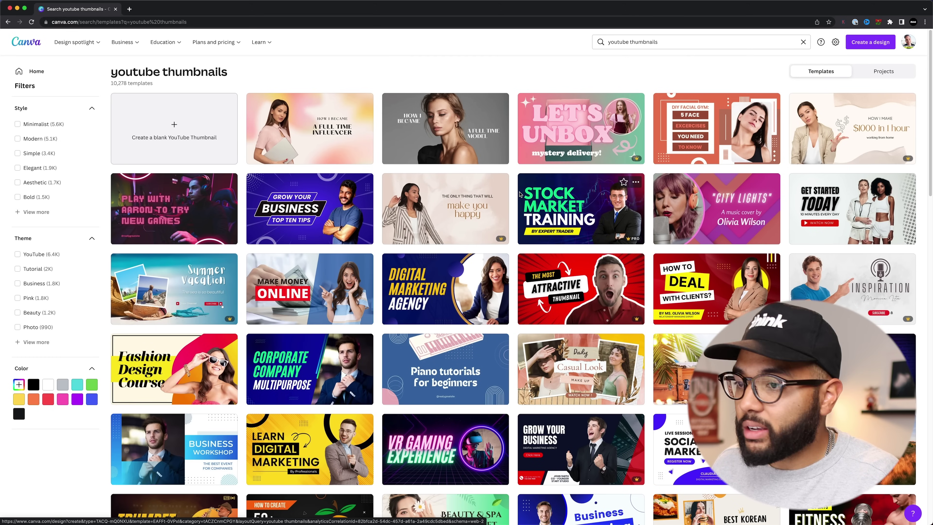
Browse the thumbnail templates and create a blank YouTube thumbnail design.
scroll(520, 193, down, 3)
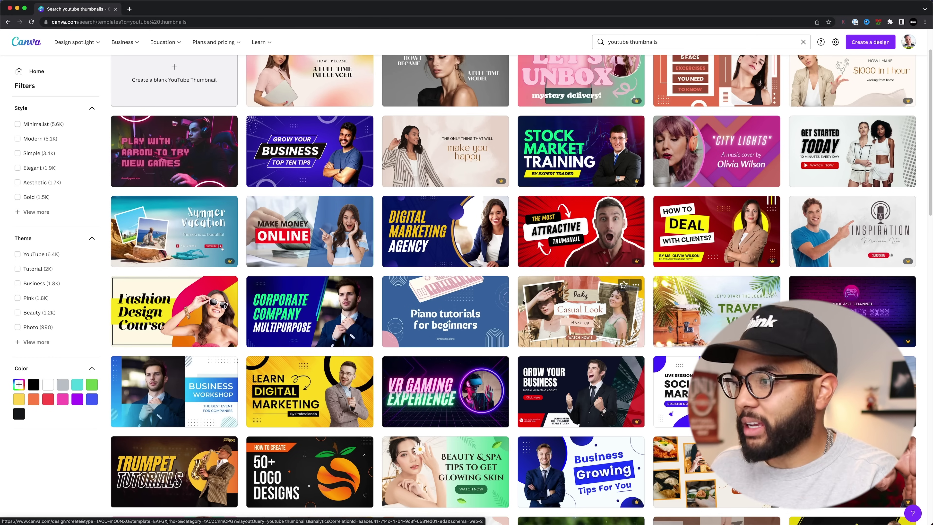
scroll(524, 302, down, 3)
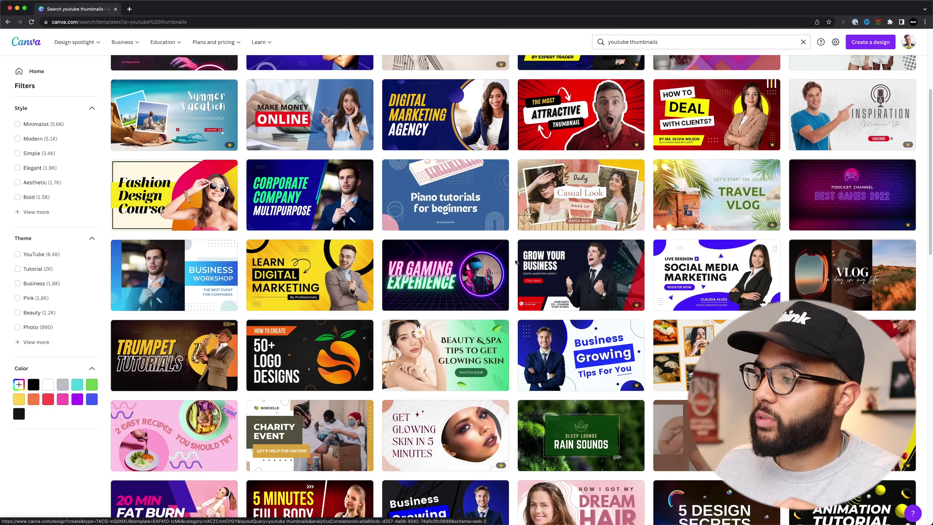
scroll(516, 262, up, 5)
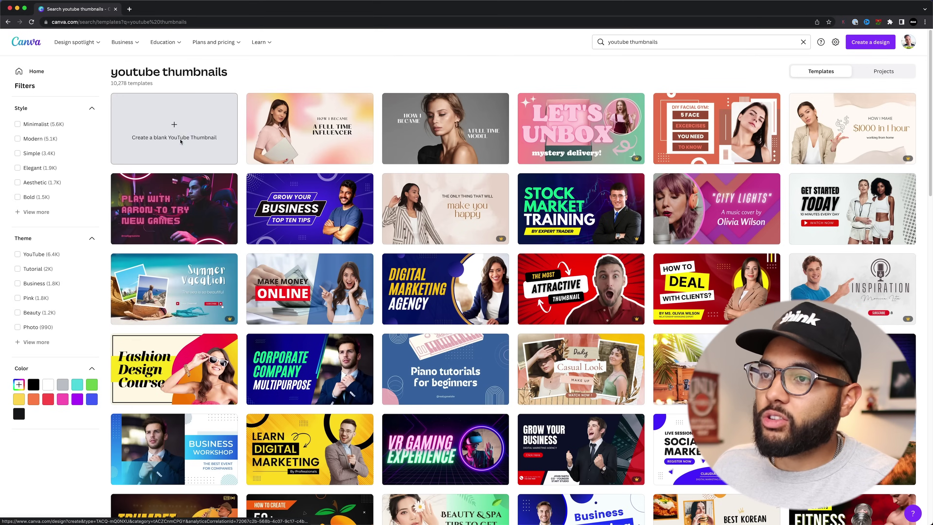
click(172, 149)
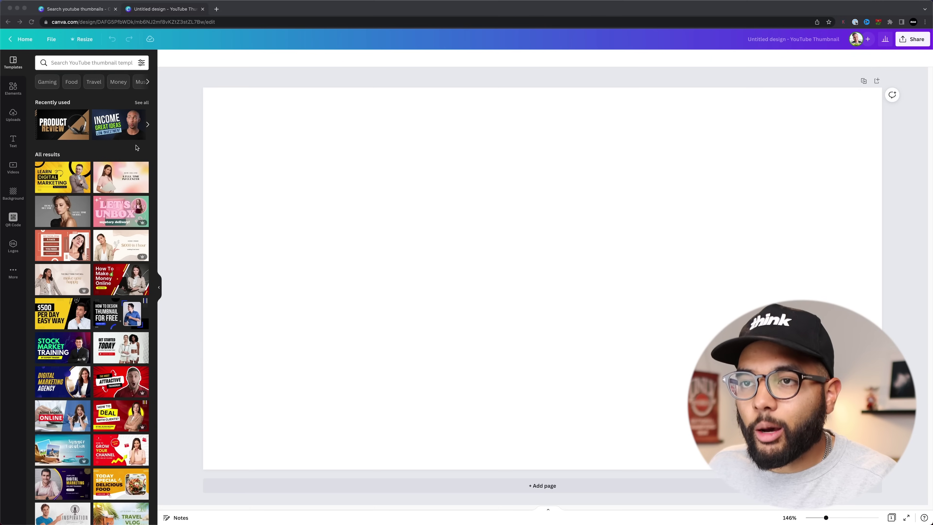
Upload DSC03975.jpg from the Desktop and place the portrait on the blank thumbnail.
click(13, 115)
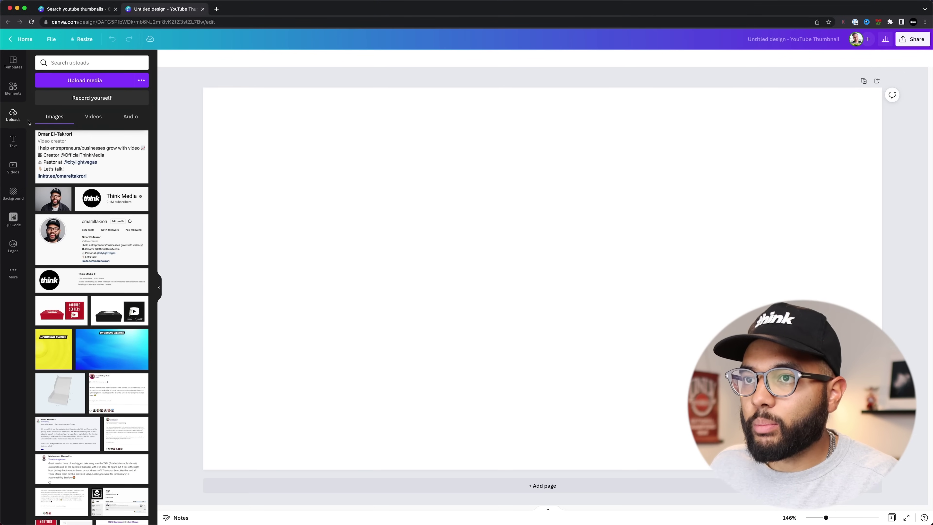
click(83, 79)
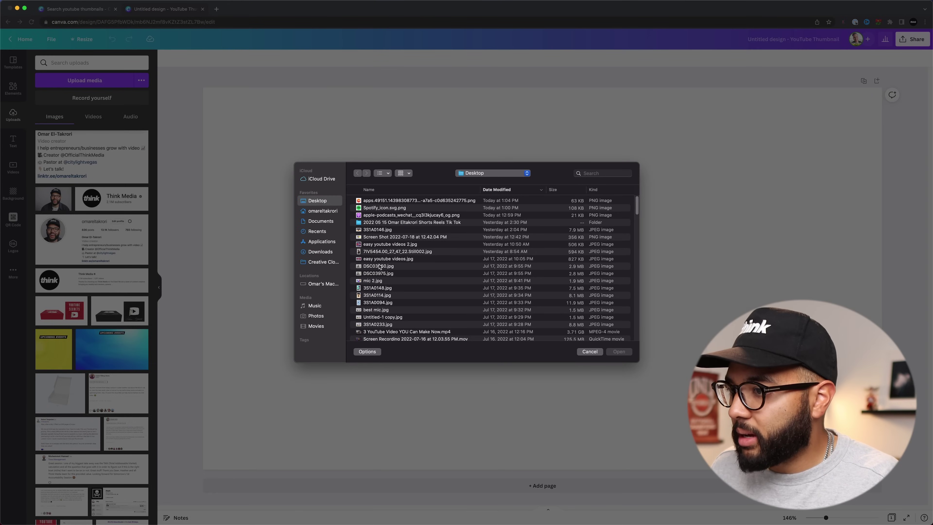
double_click(380, 274)
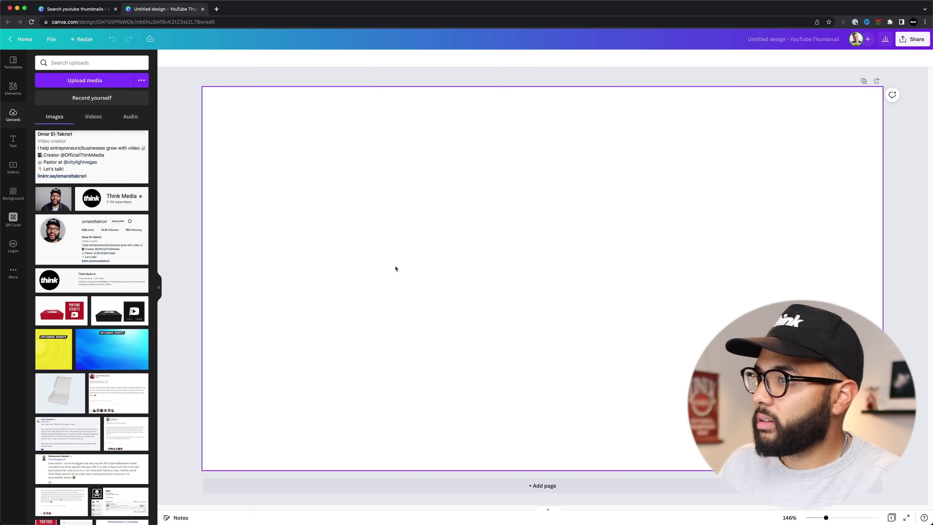
drag(57, 146, 574, 354)
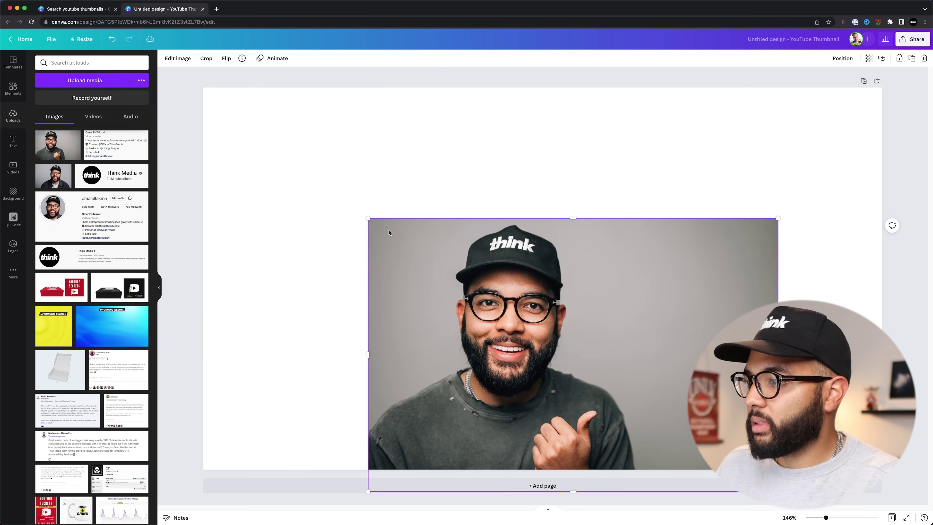
Enlarge and reposition the portrait so it covers the whole thumbnail, leaving empty space beside the man's face.
drag(369, 219, 181, 95)
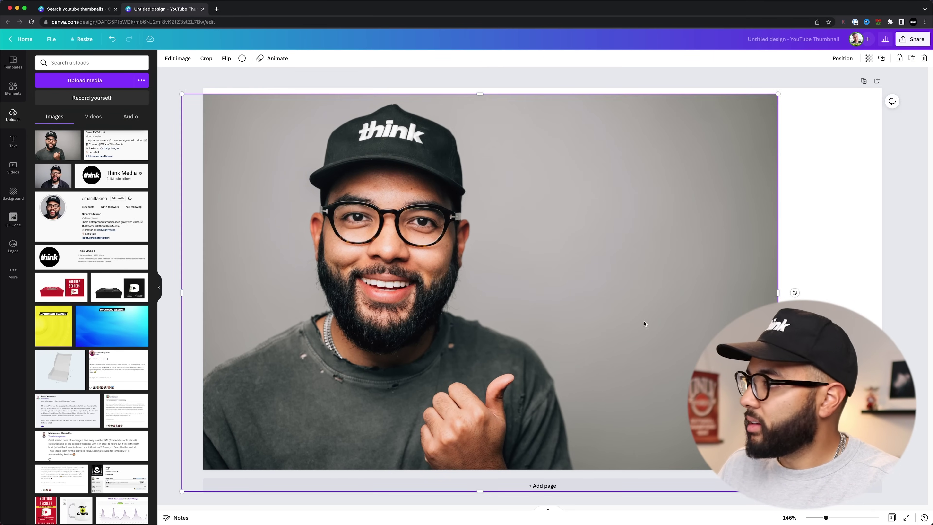
drag(779, 95, 870, 75)
drag(756, 170, 752, 199)
drag(848, 74, 882, 59)
drag(657, 216, 655, 237)
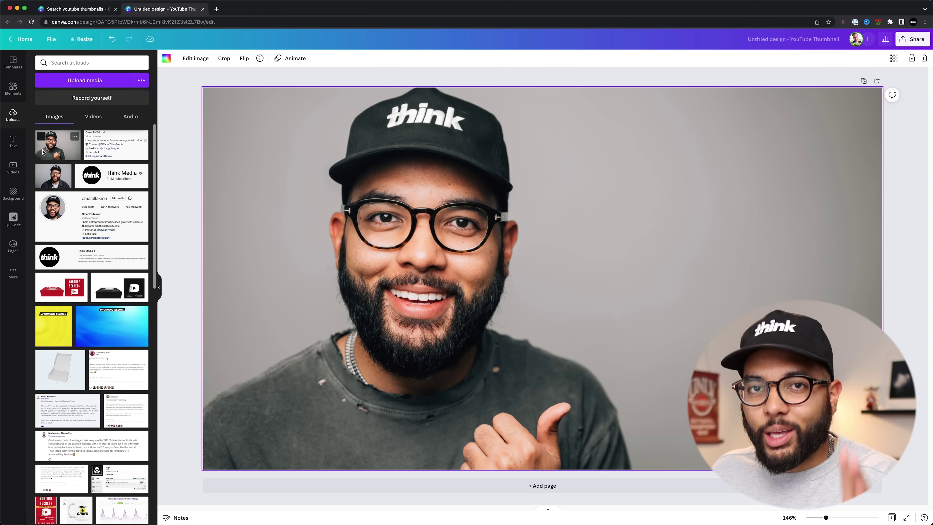
Add a heading to the thumbnail that reads "10 TIPS".
click(15, 146)
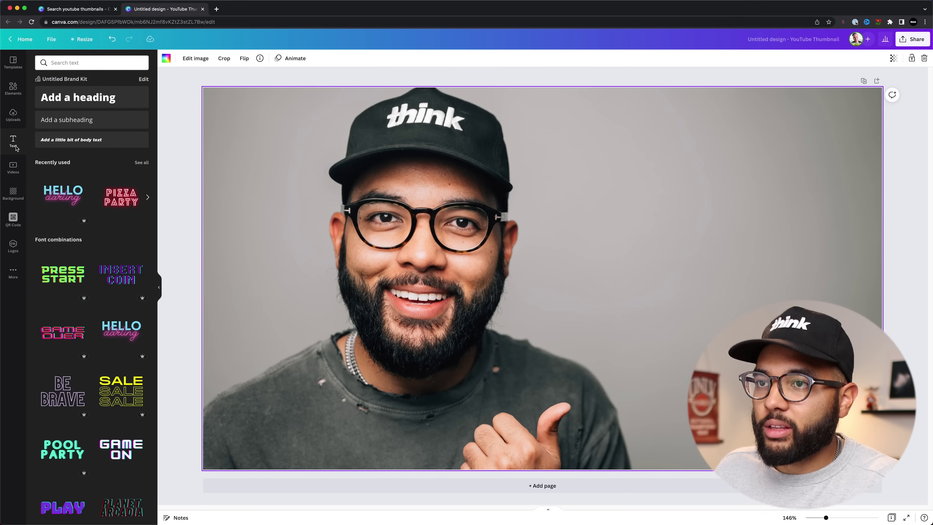
click(78, 103)
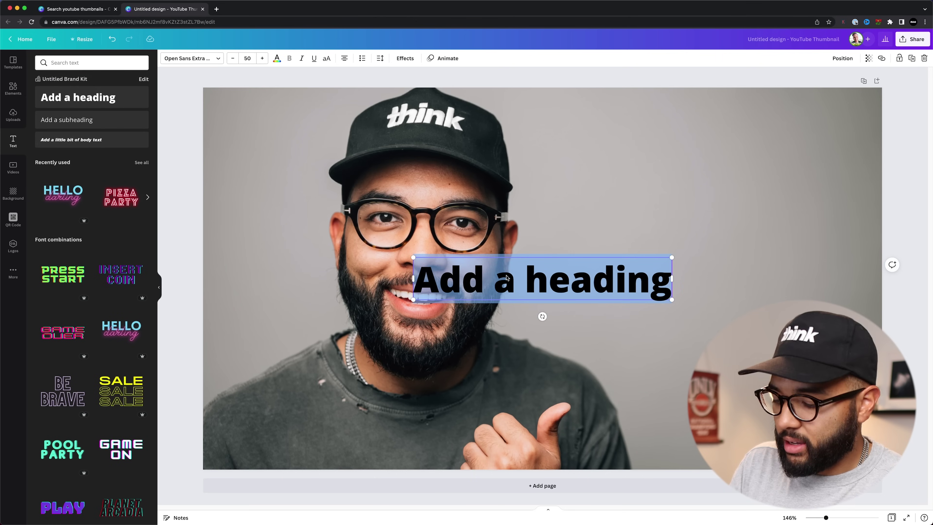
key(BackSpace)
text(10)
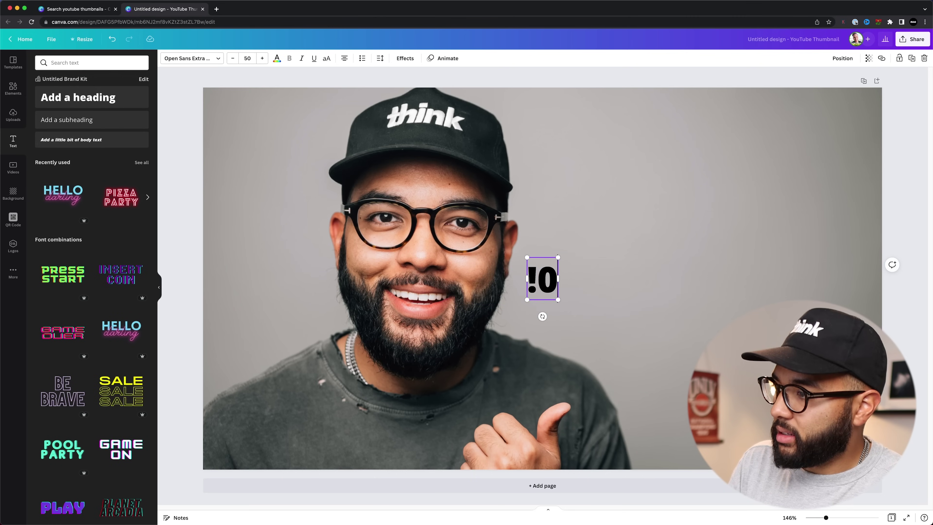
text( TIPS)
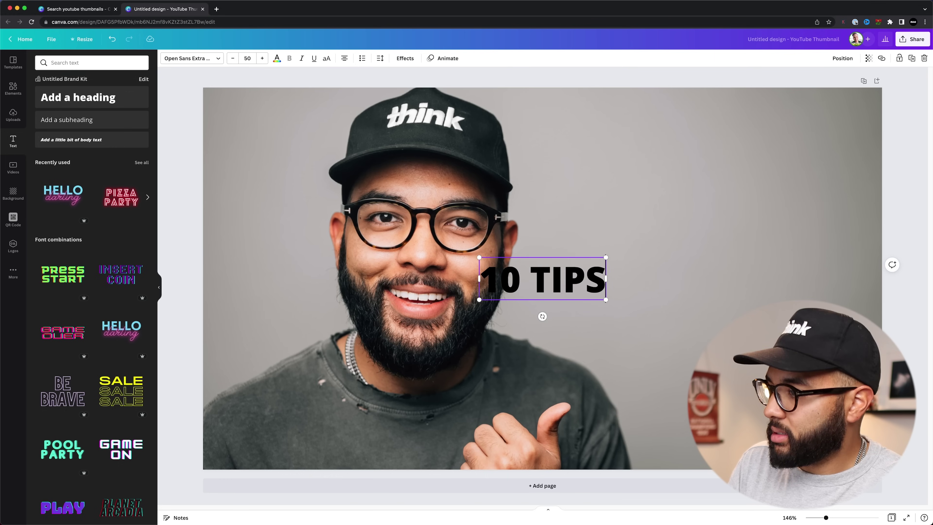
Change the "10 TIPS" heading to white and its font to Helvetica Neue Black Italic.
key(super+a)
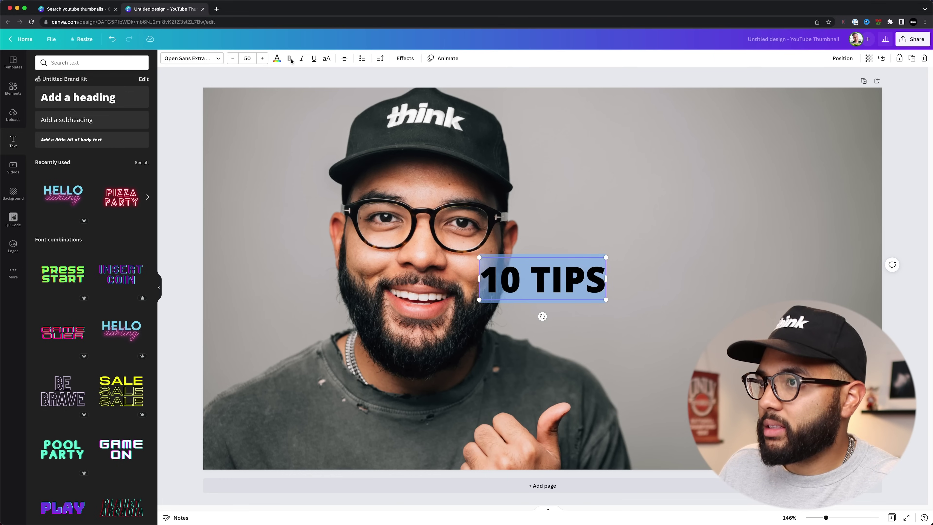
click(277, 60)
click(83, 101)
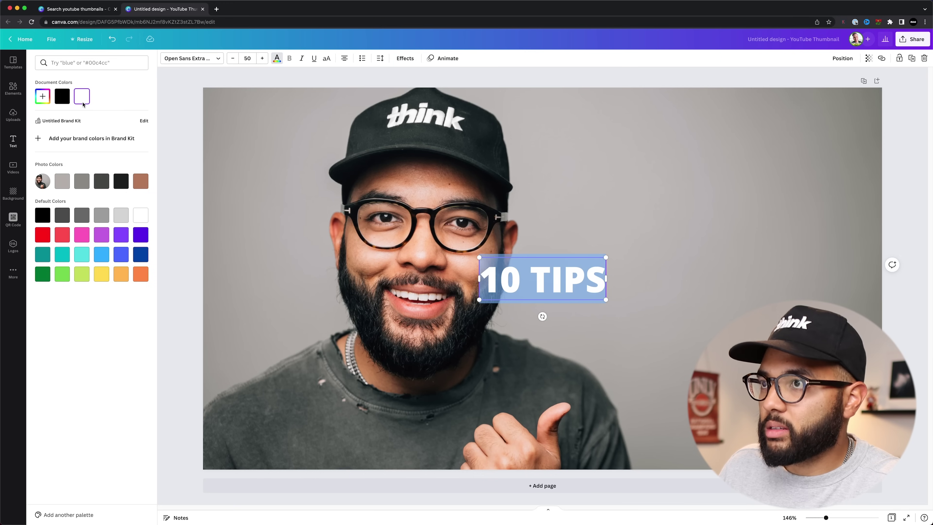
click(207, 59)
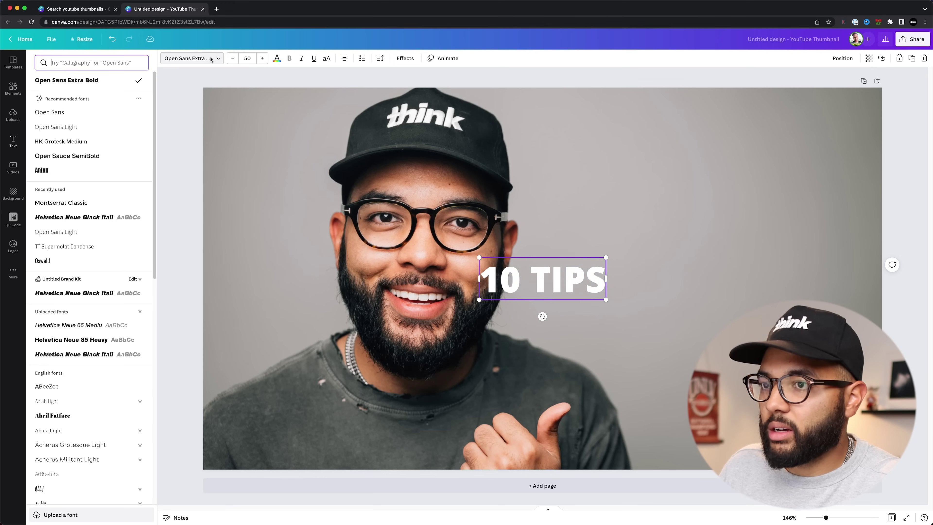
click(91, 218)
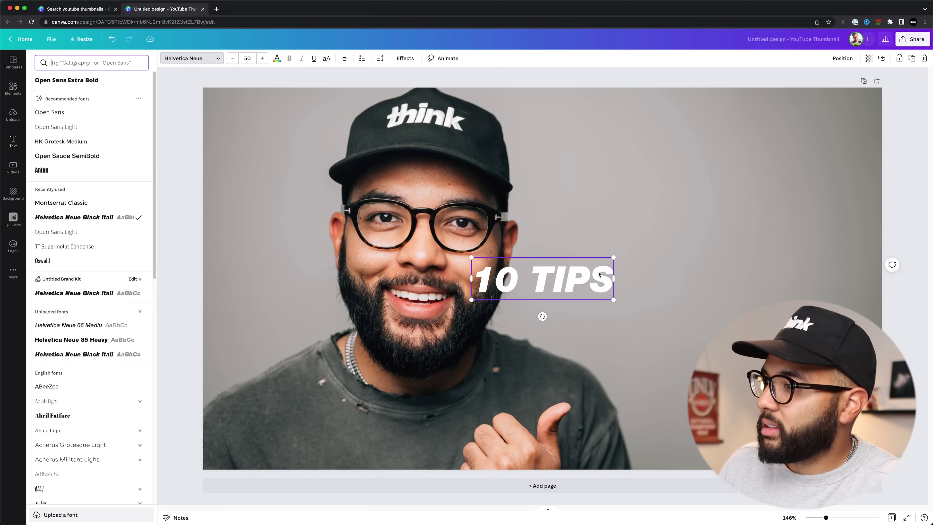
Enlarge the "10 TIPS" heading to size 112 and move it into the empty space beside the man's face.
drag(614, 258, 790, 205)
click(580, 256)
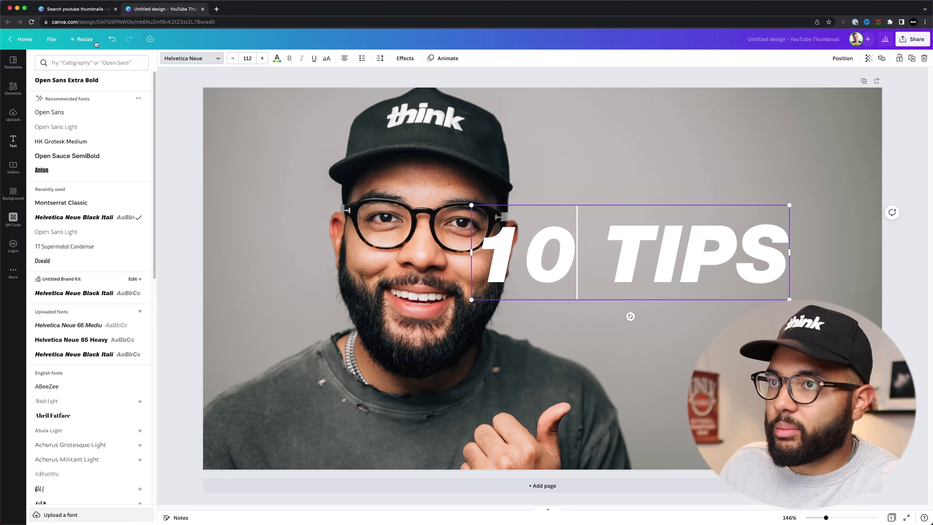
drag(574, 254, 650, 223)
click(527, 235)
click(529, 195)
drag(555, 257, 622, 199)
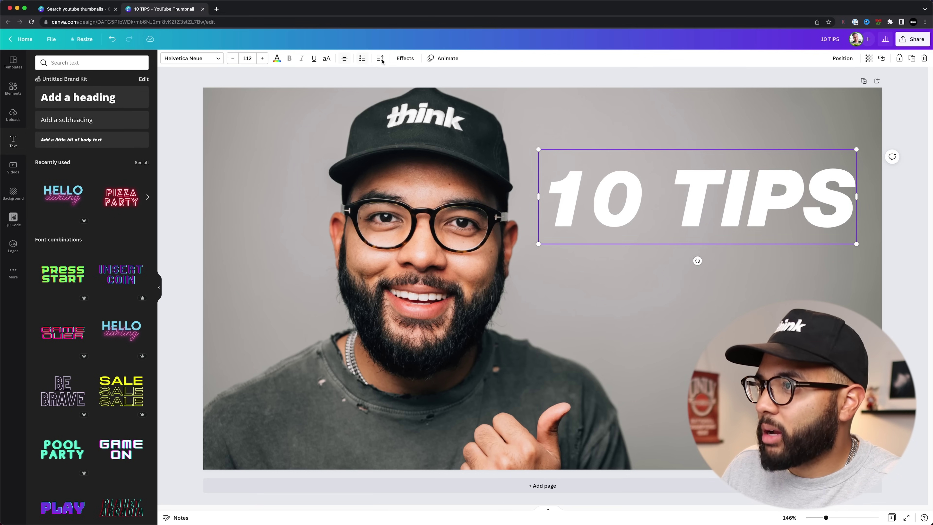
Apply the Lift effect to the "10 TIPS" heading, increase its intensity, and nudge the heading slightly.
click(404, 59)
click(120, 109)
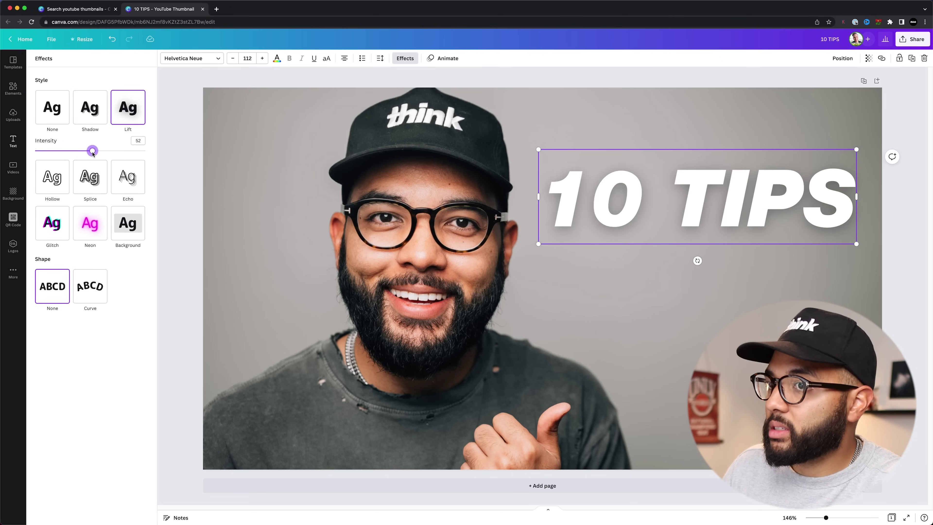
drag(93, 154, 126, 154)
click(345, 257)
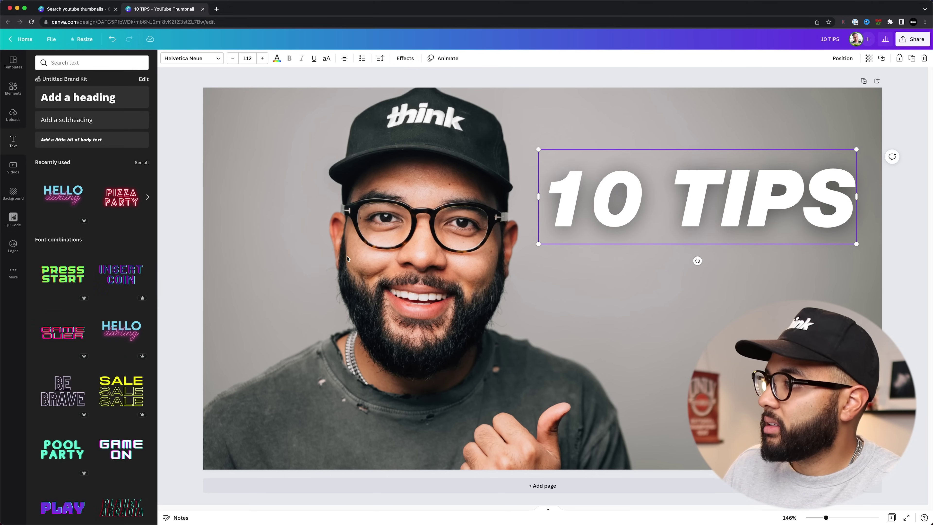
click(649, 228)
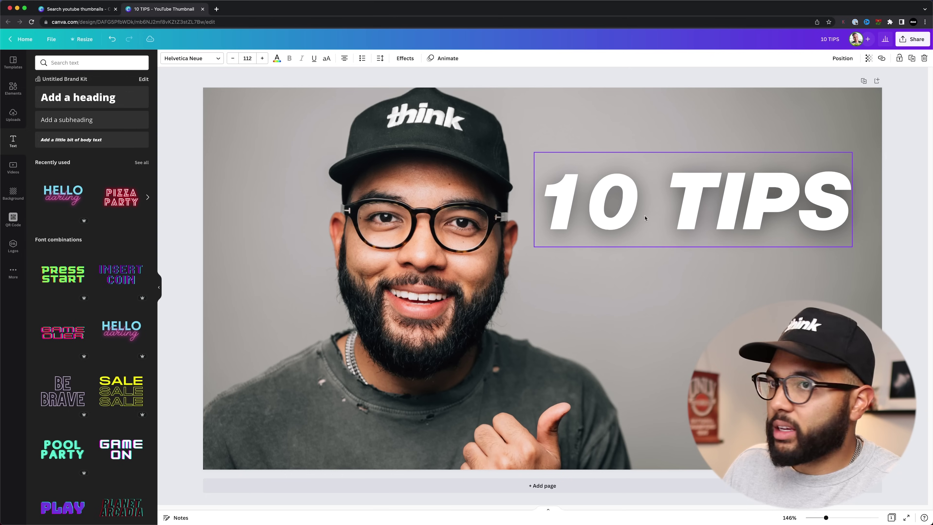
Search the elements for "youtube logo", add the red play-button logo, and shrink and position it below the "10 TIPS" heading.
click(15, 91)
click(88, 64)
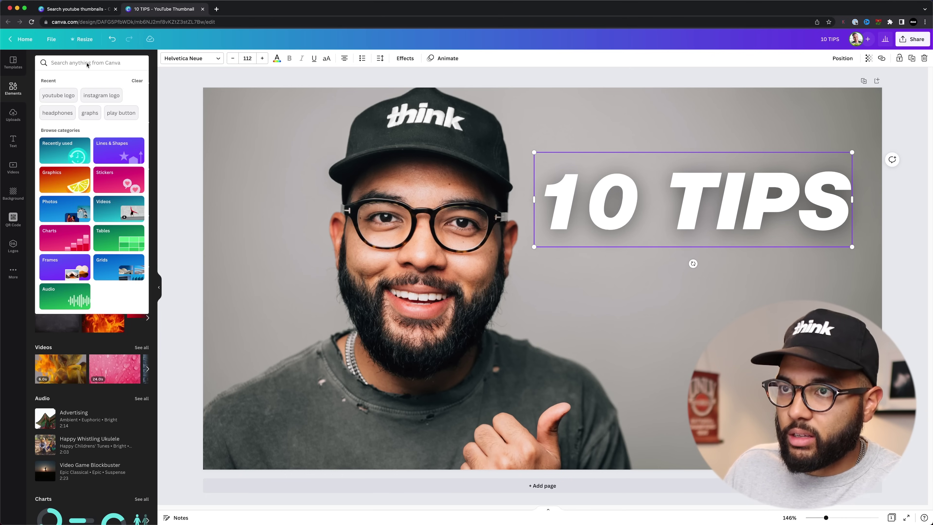
click(58, 95)
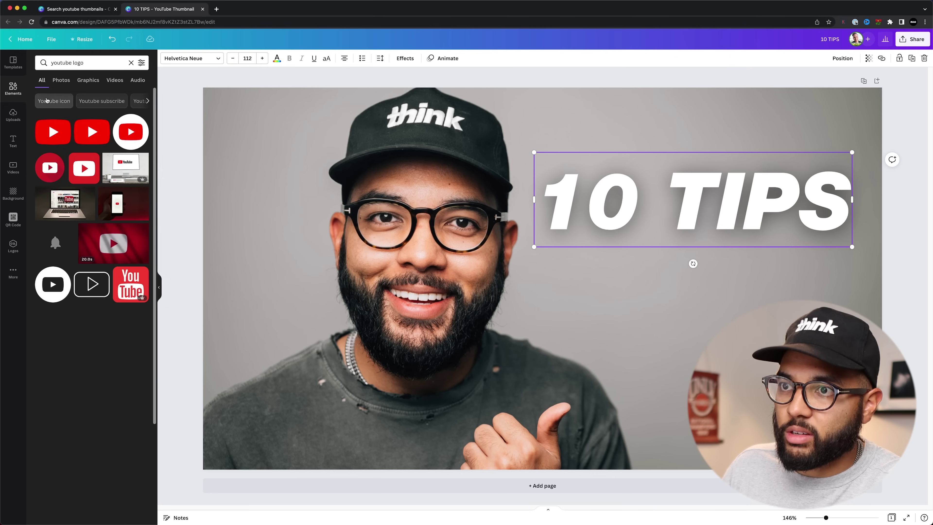
drag(58, 140, 570, 284)
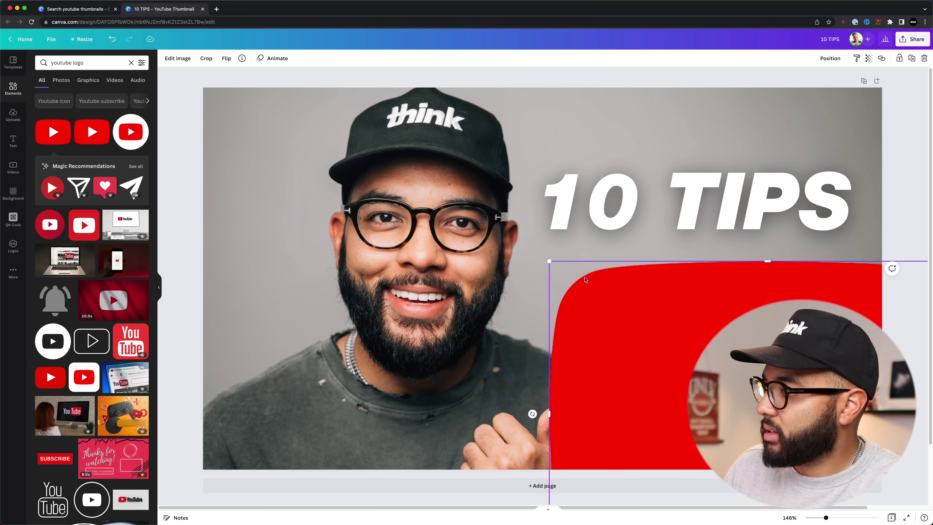
drag(549, 261, 606, 279)
drag(678, 320, 716, 277)
click(192, 107)
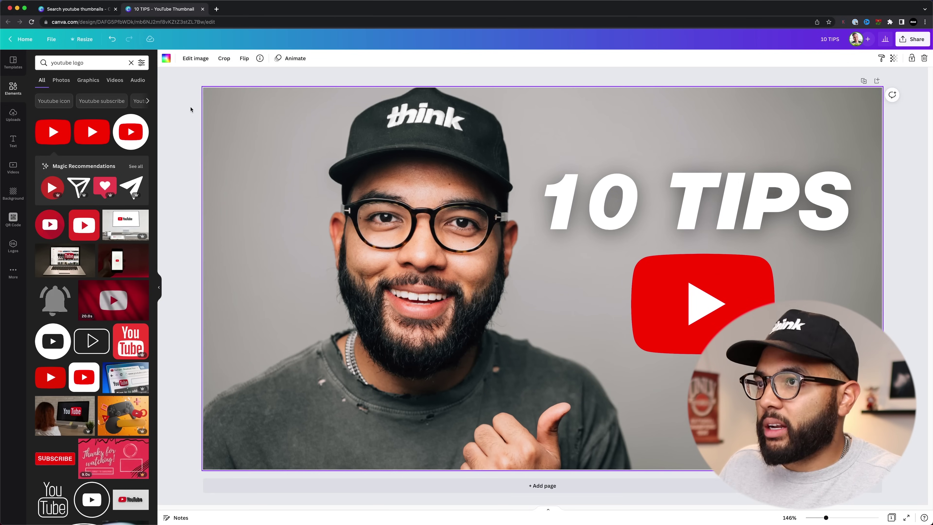
Apply the Drop shadow to the YouTube logo below the heading.
click(725, 295)
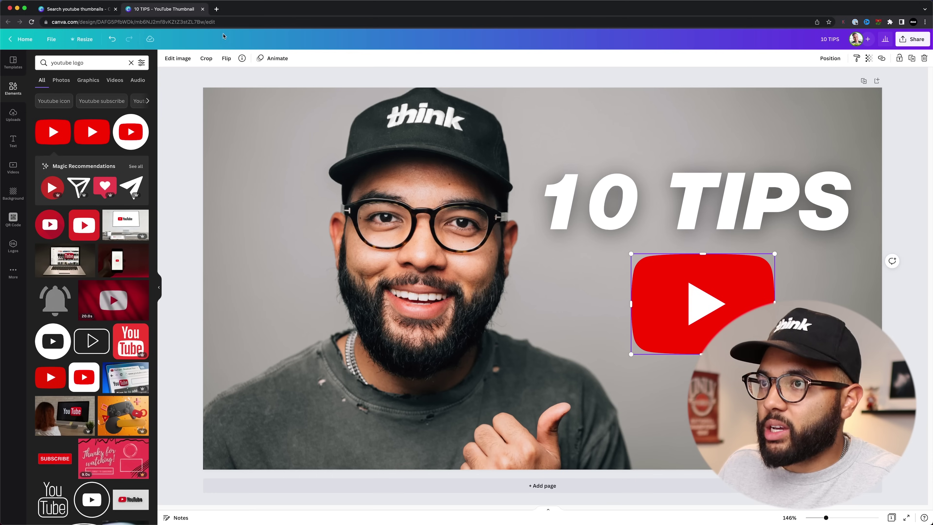
click(178, 59)
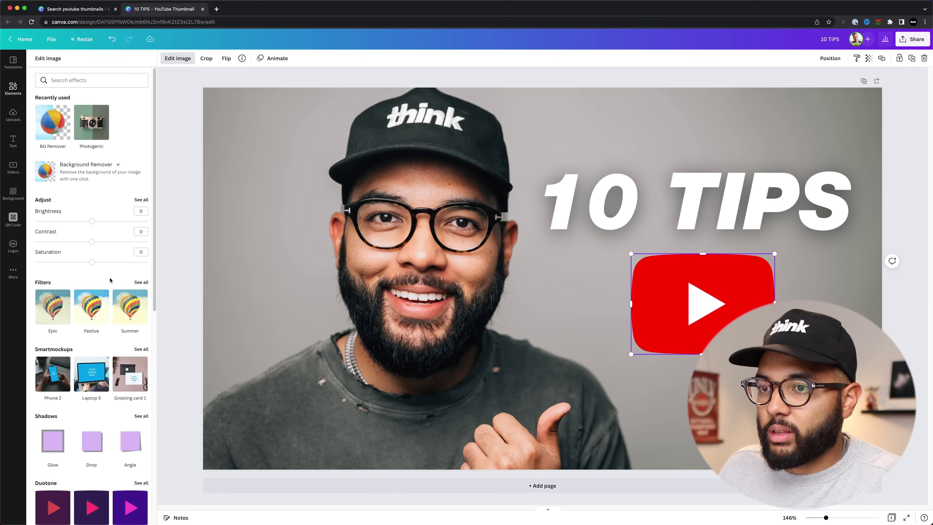
scroll(110, 280, down, 6)
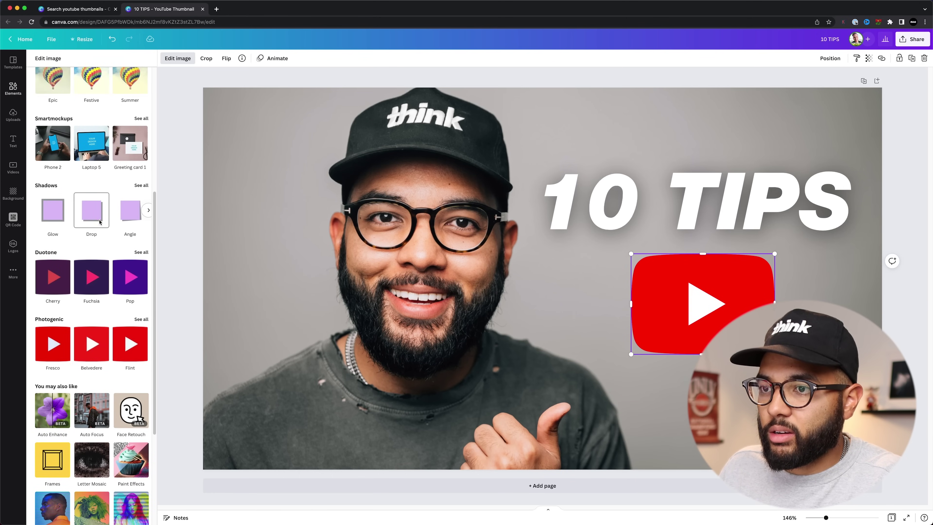
click(92, 211)
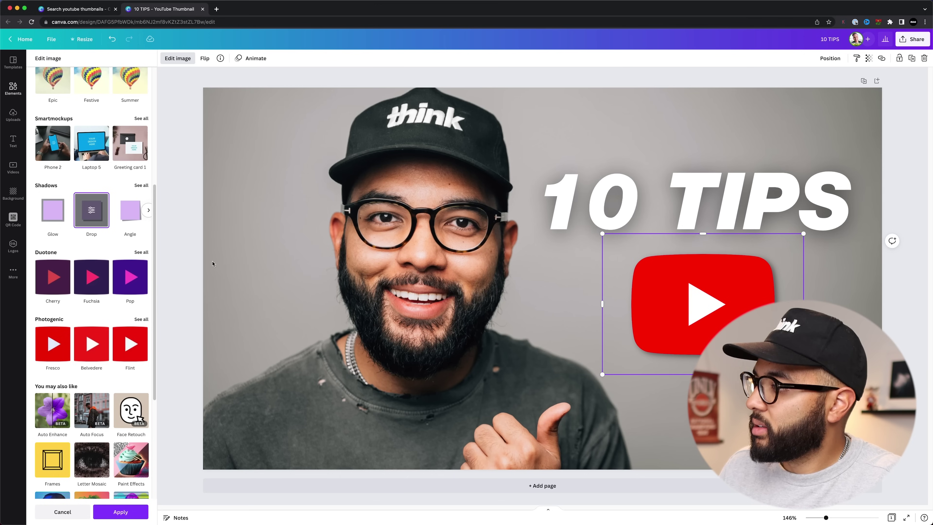
click(869, 290)
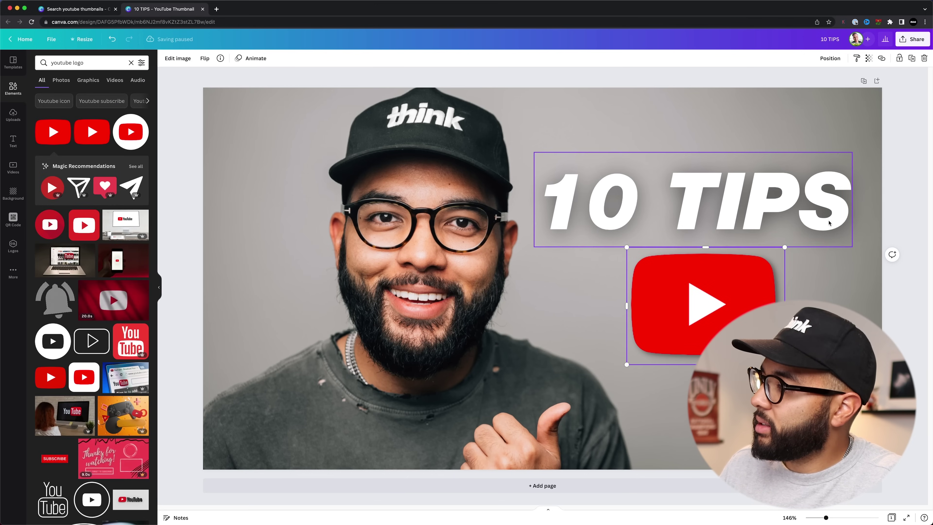
click(794, 141)
click(187, 162)
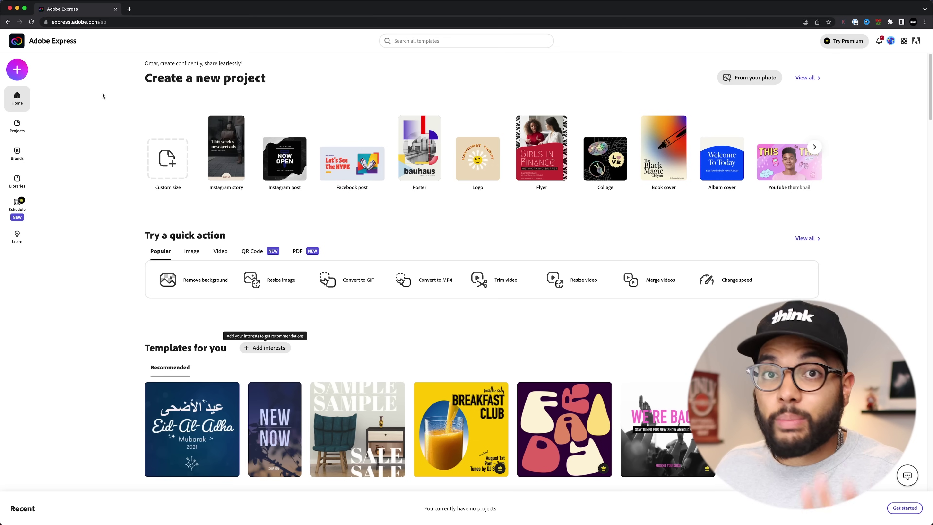
Switch to Adobe Express and create a new custom graphic using the popular YouTube thumbnail size.
click(25, 73)
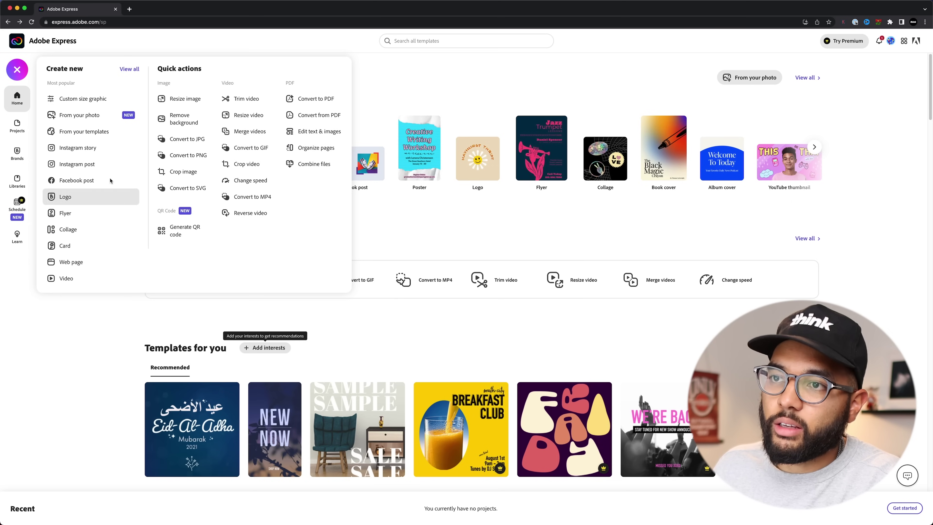
click(92, 100)
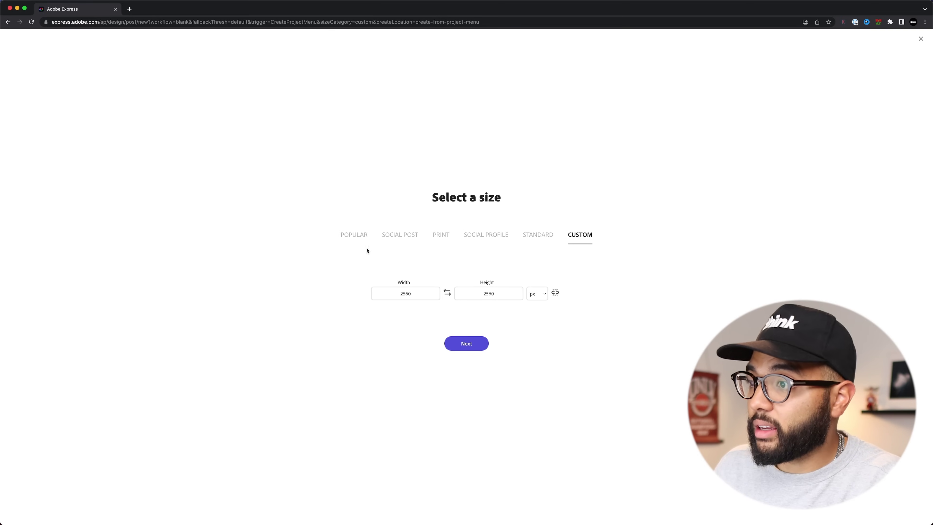
click(355, 236)
click(492, 294)
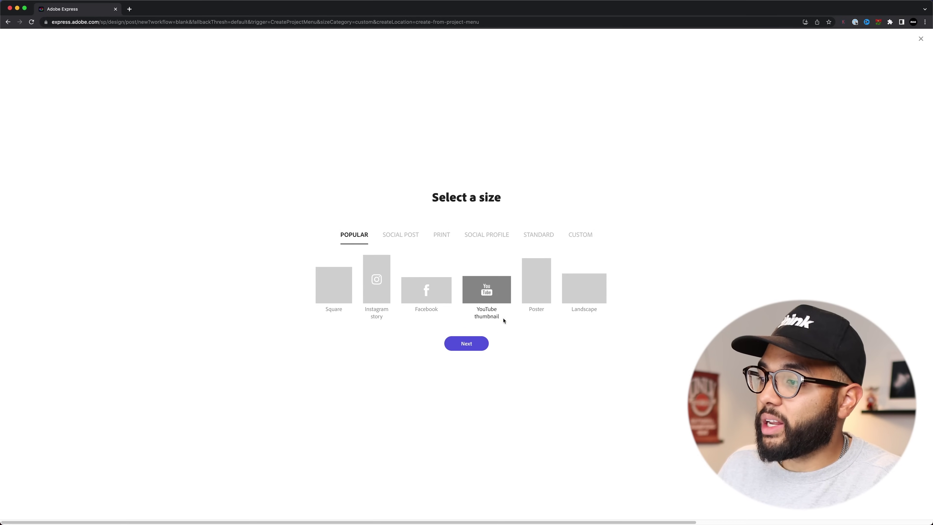
click(482, 339)
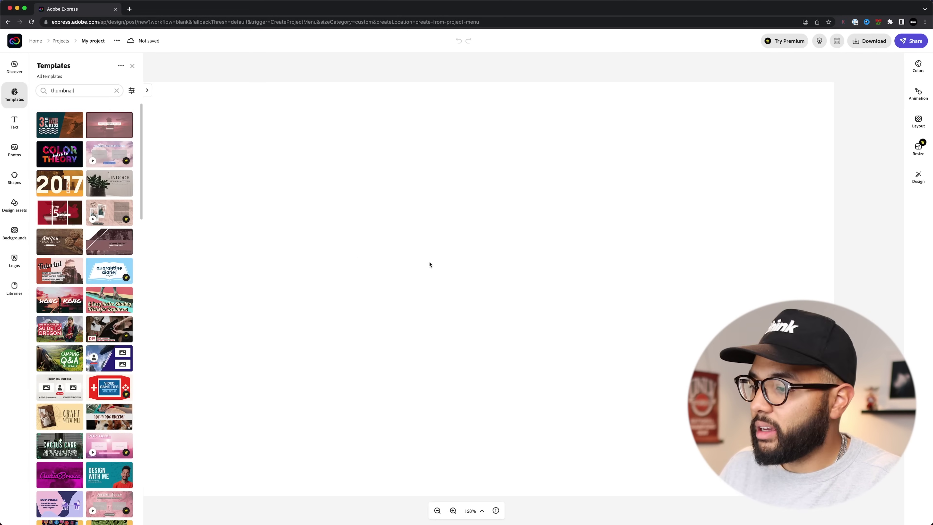
Place the photo of the man wearing headphones from Finder onto the blank thumbnail.
mouse_move(333, 514)
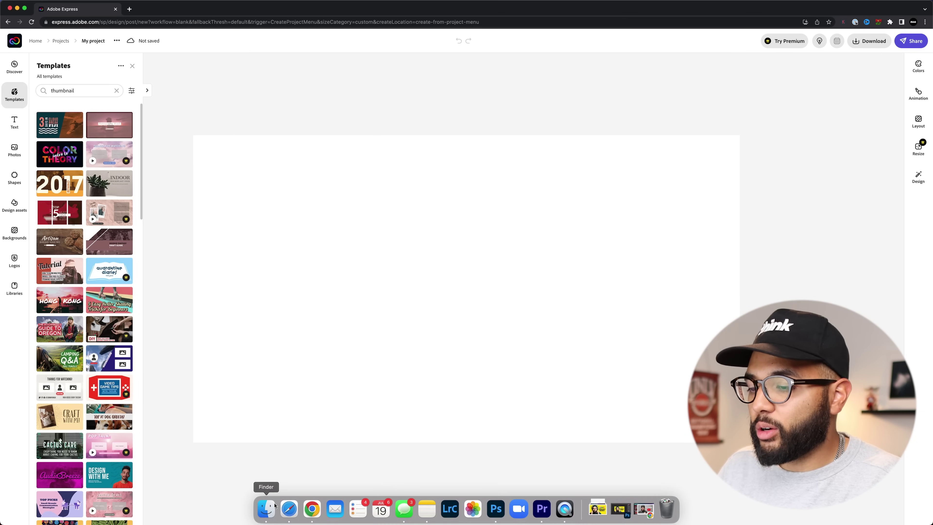
click(267, 511)
drag(197, 274, 391, 319)
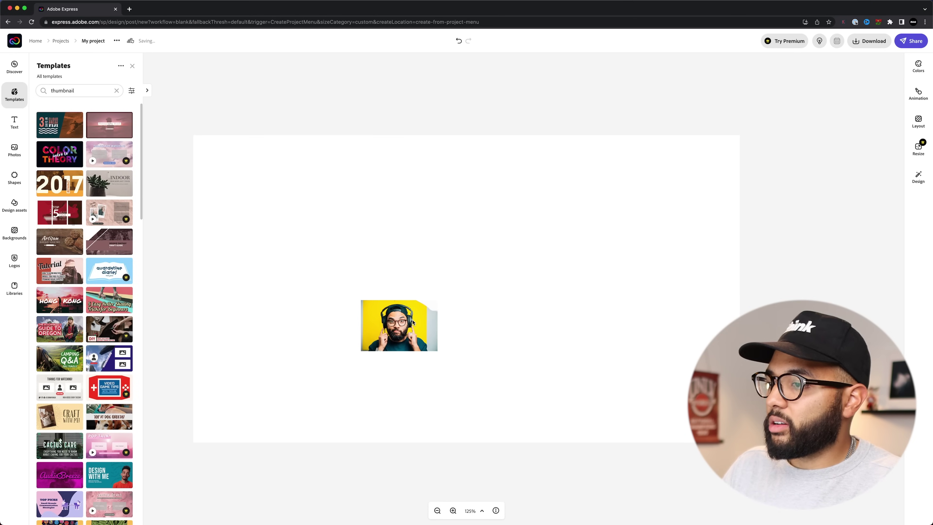
Enlarge the headphones portrait to fill the thumbnail's height and position the man on its left half.
click(413, 327)
drag(439, 353, 731, 523)
drag(508, 381, 284, 211)
drag(538, 393, 696, 459)
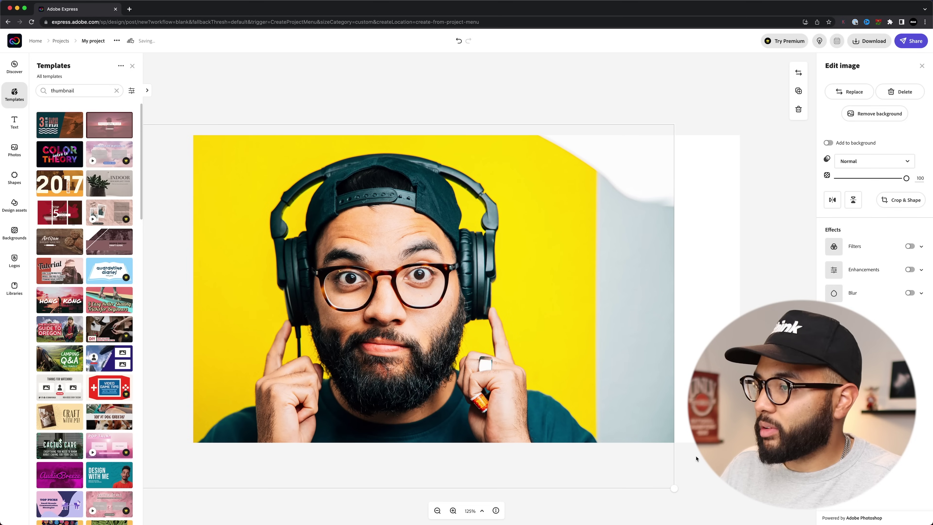
drag(540, 326, 504, 315)
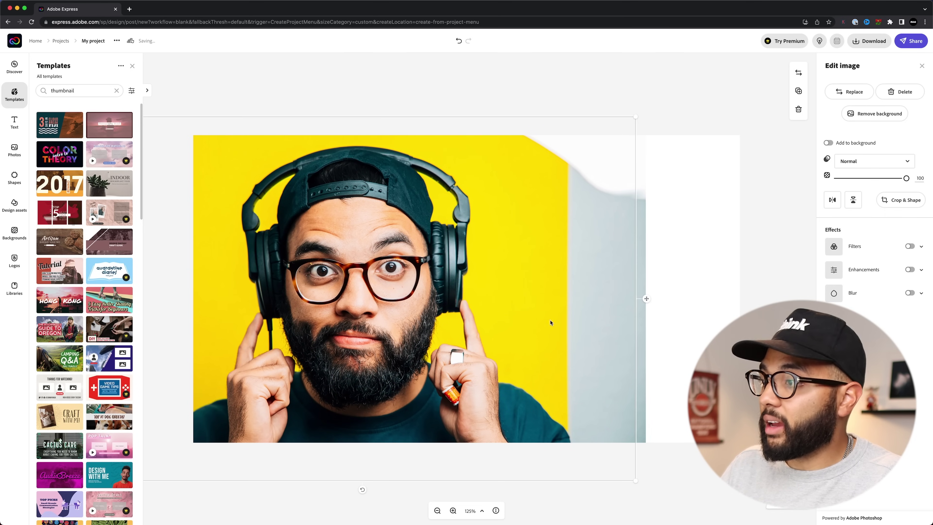
drag(639, 484, 665, 493)
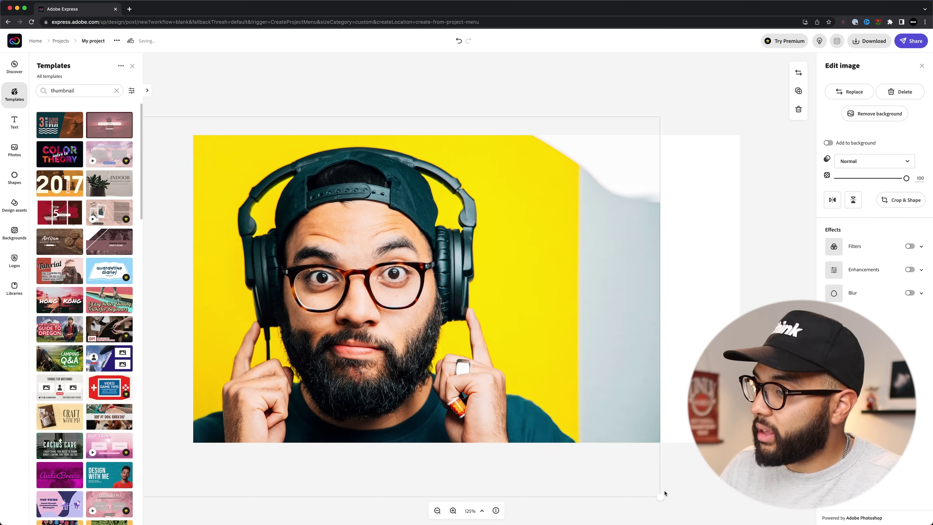
mouse_move(546, 315)
mouse_down()
mouse_move(527, 307)
mouse_move(543, 310)
mouse_up()
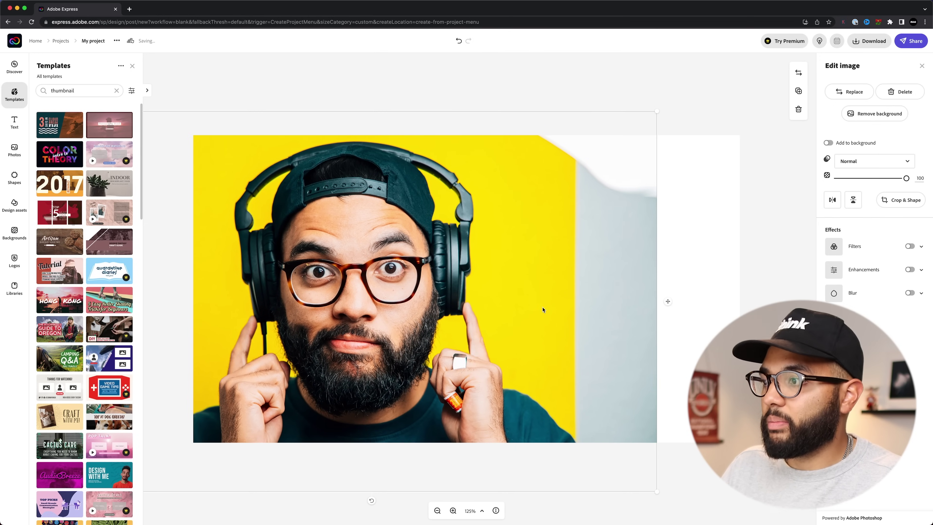
click(332, 105)
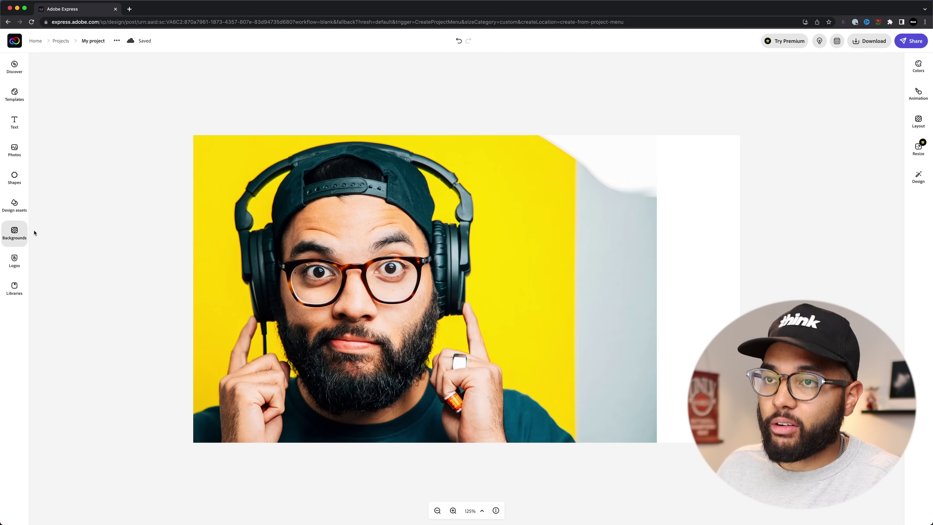
Set the thumbnail's background to a solid yellow sampled from the wall in the photo.
click(22, 232)
click(106, 86)
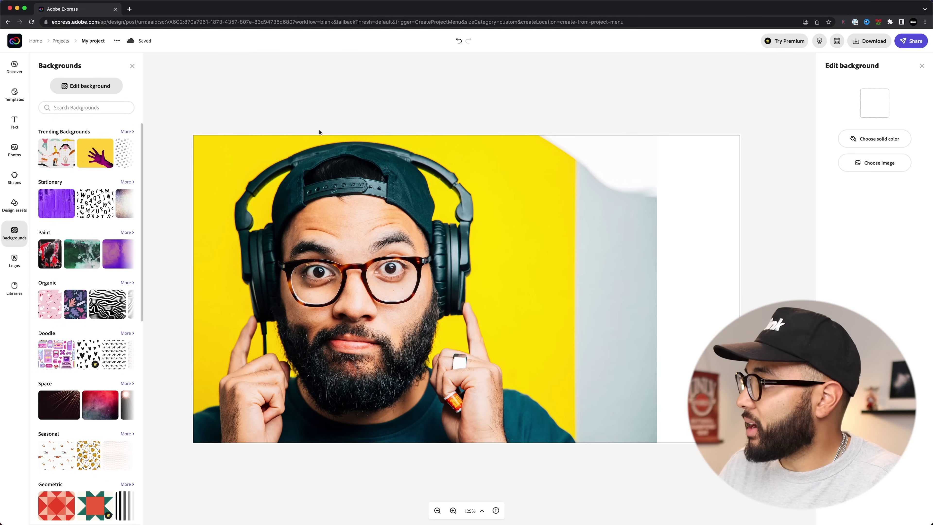
click(883, 141)
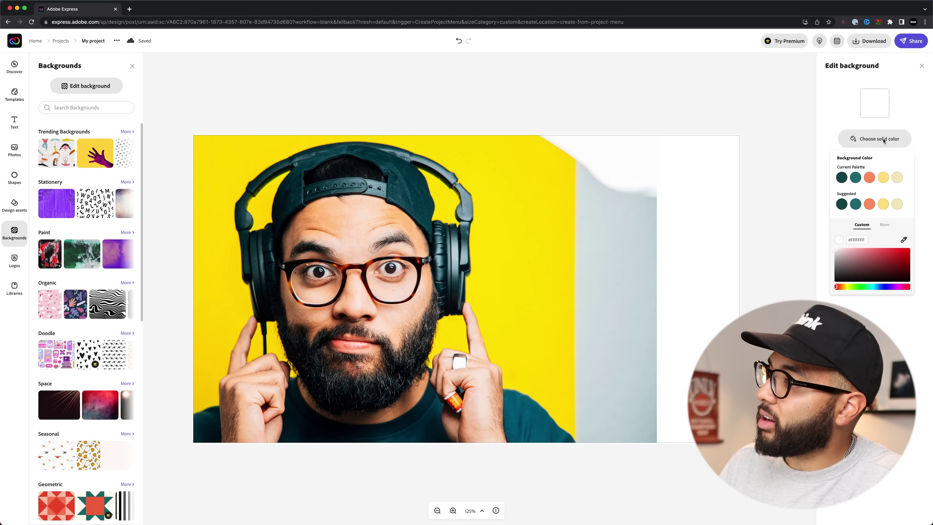
click(904, 240)
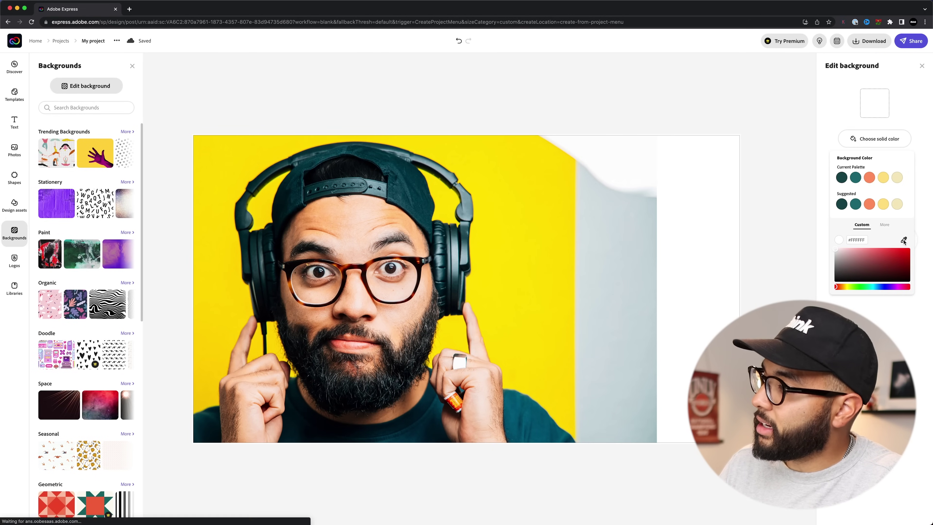
click(502, 179)
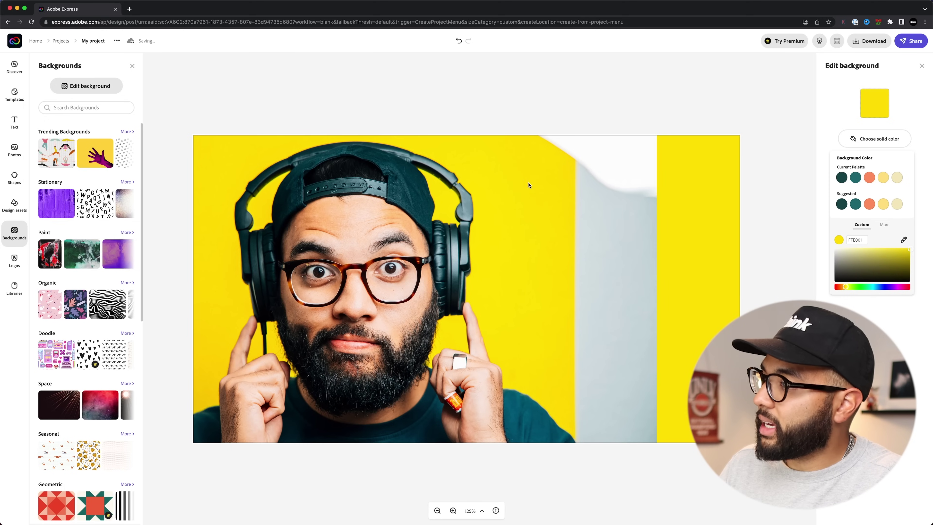
click(527, 267)
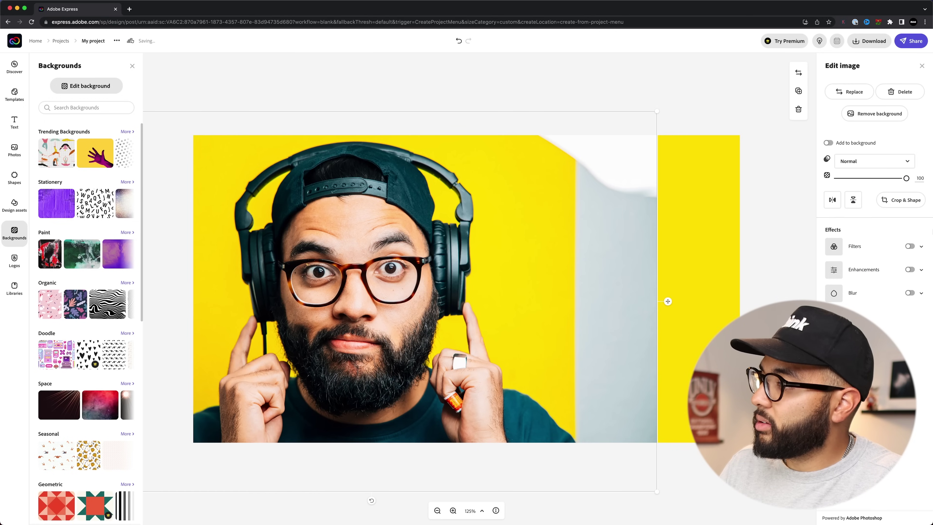
click(769, 239)
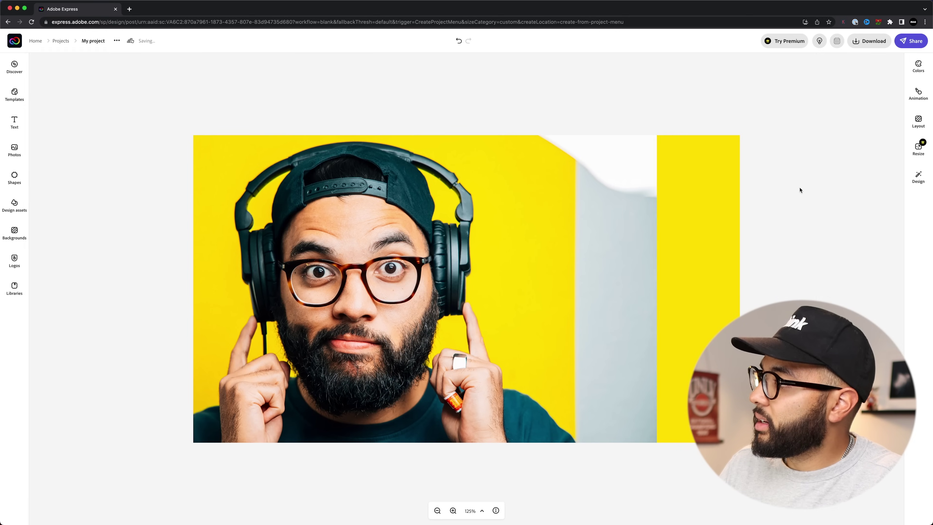
Remove the background from the headphones portrait and accept the automatic cutout.
click(734, 220)
click(545, 241)
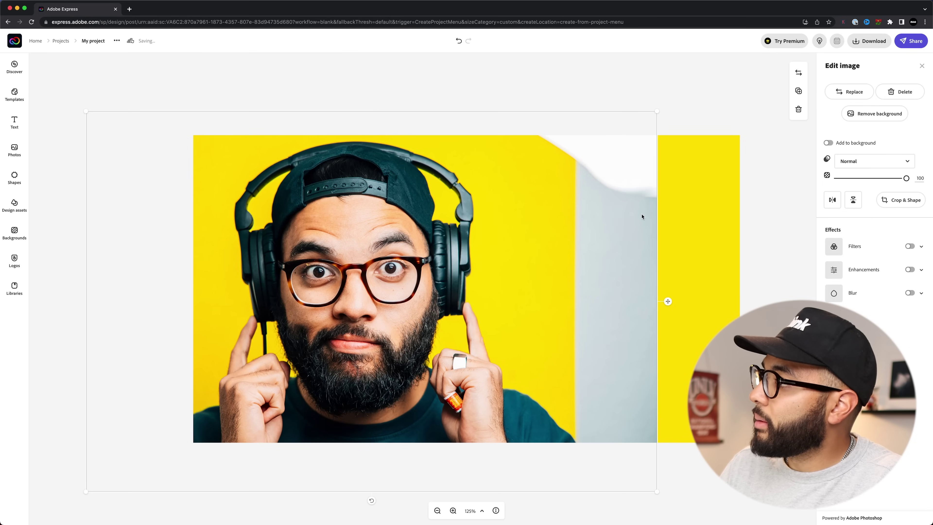
click(866, 119)
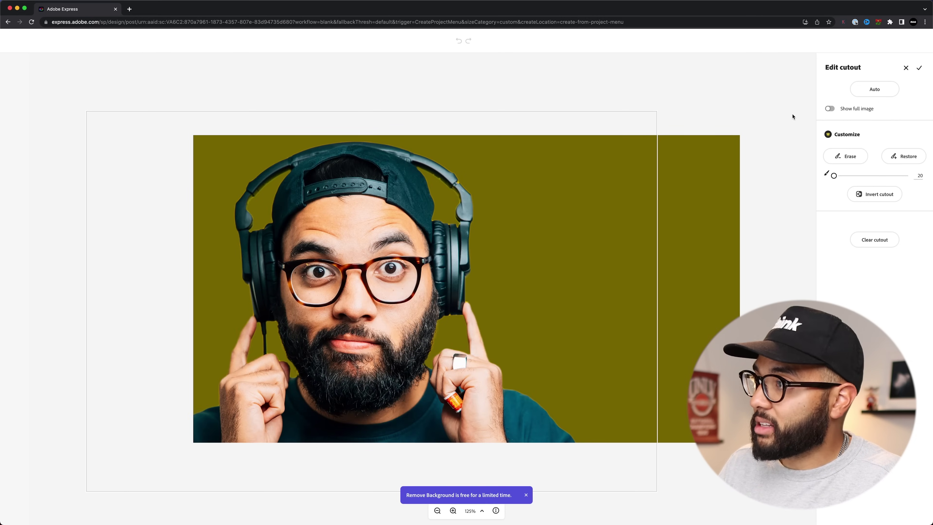
click(919, 68)
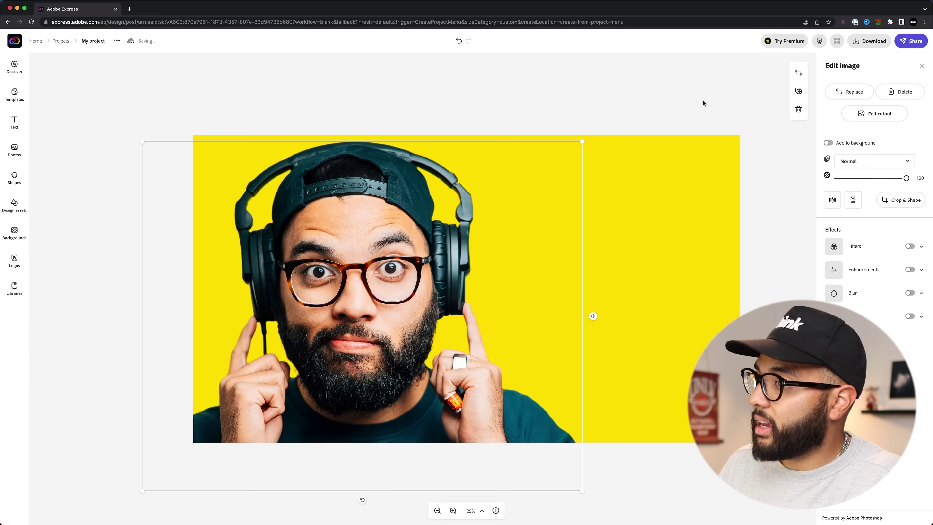
Shift the cutout headphones portrait slightly down and to the left on the thumbnail.
click(686, 101)
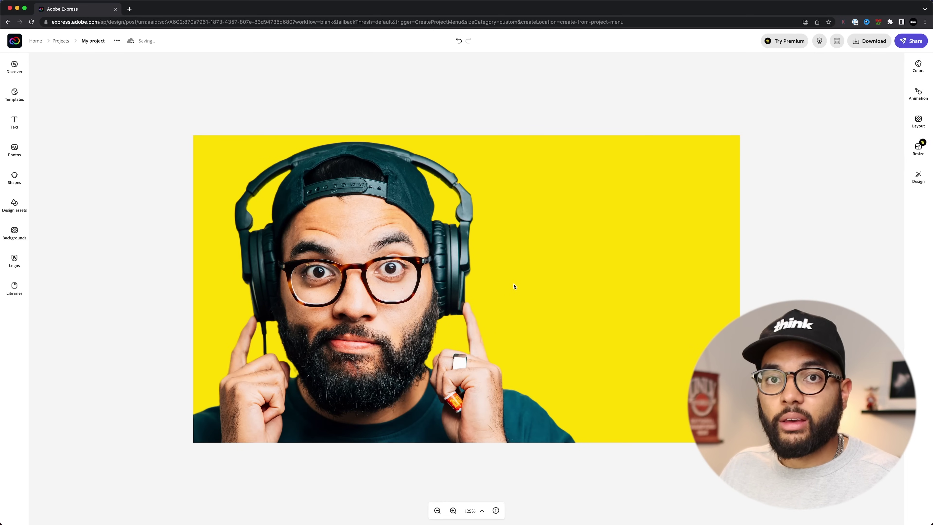
drag(407, 291, 395, 295)
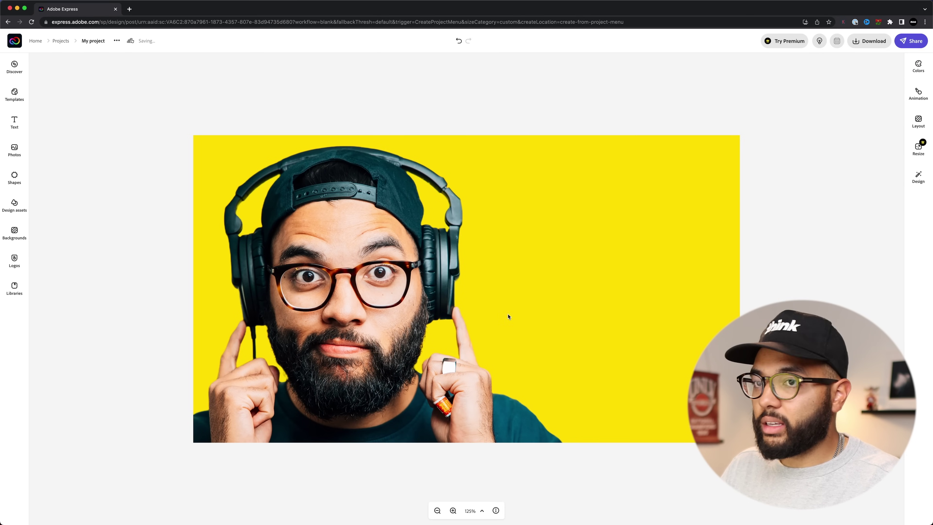
Add a text element to the thumbnail reading PODCAST BASICS, with each word on its own line.
click(17, 122)
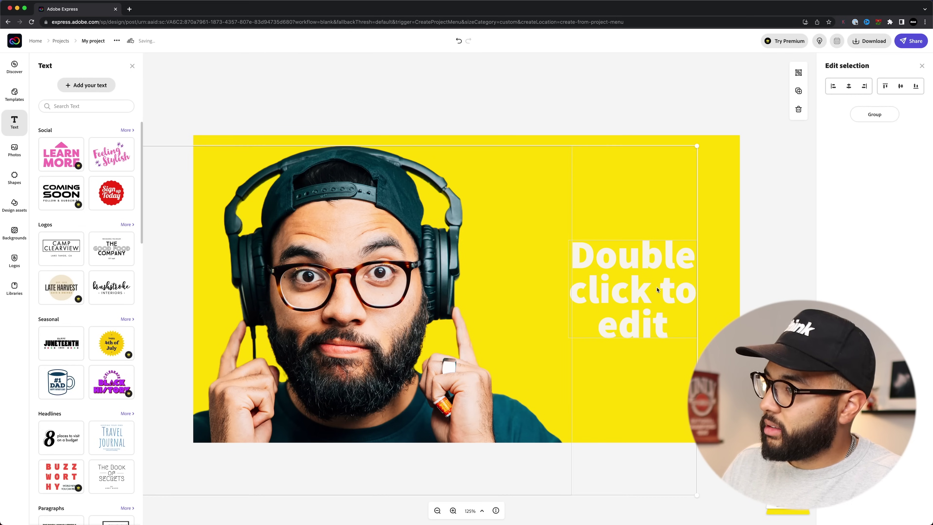
double_click(870, 92)
triple_click(872, 95)
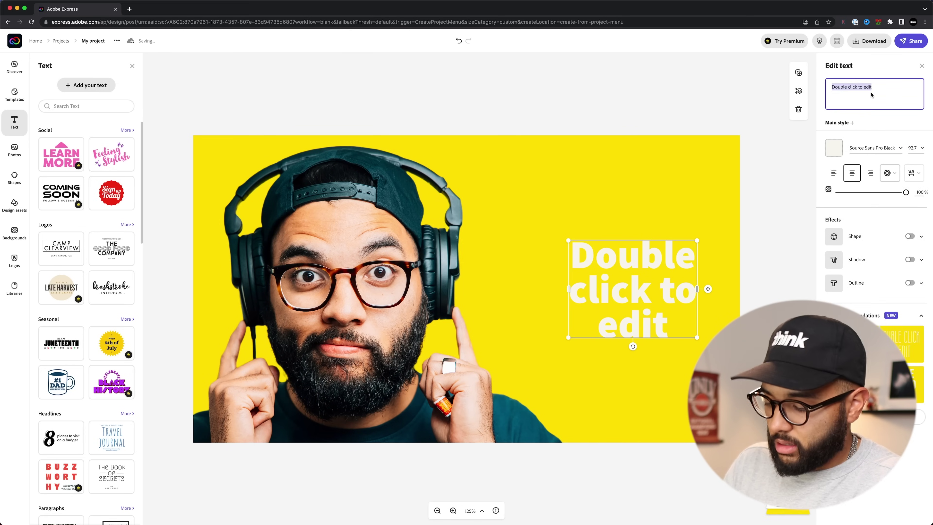
text(PODCAST)
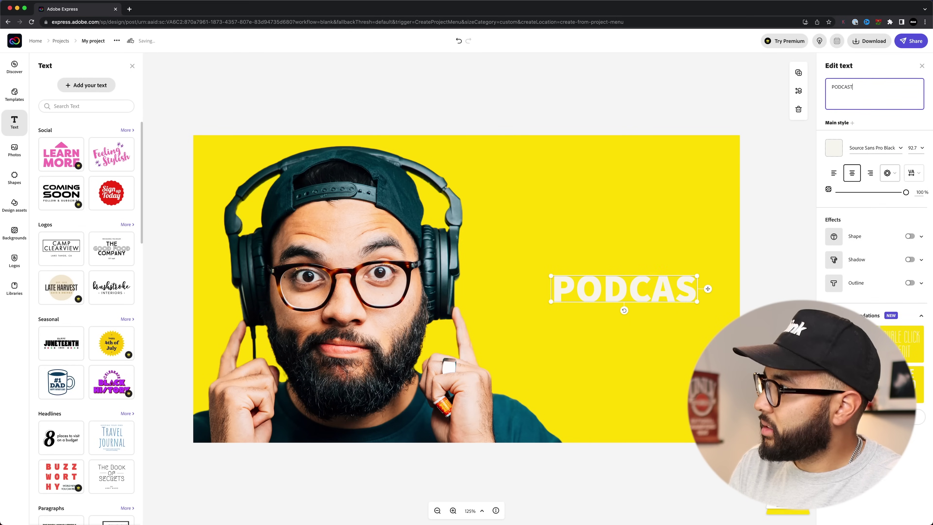
key(Return)
text(BASICS)
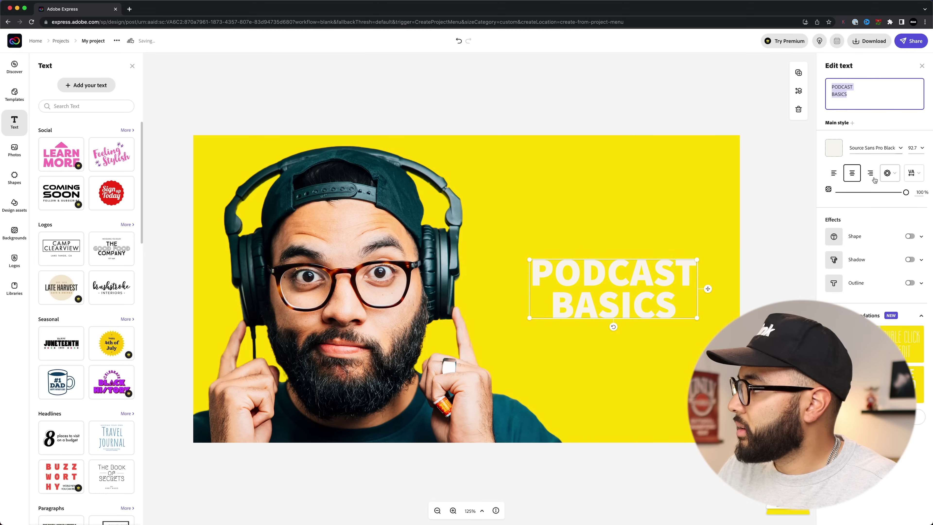
Color the PODCAST BASICS text black (#000000).
click(833, 148)
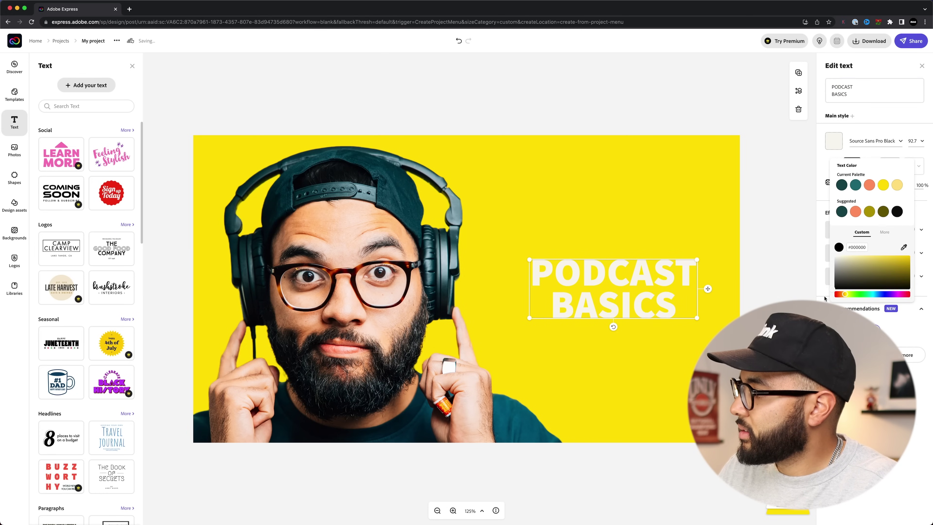
drag(825, 298, 825, 298)
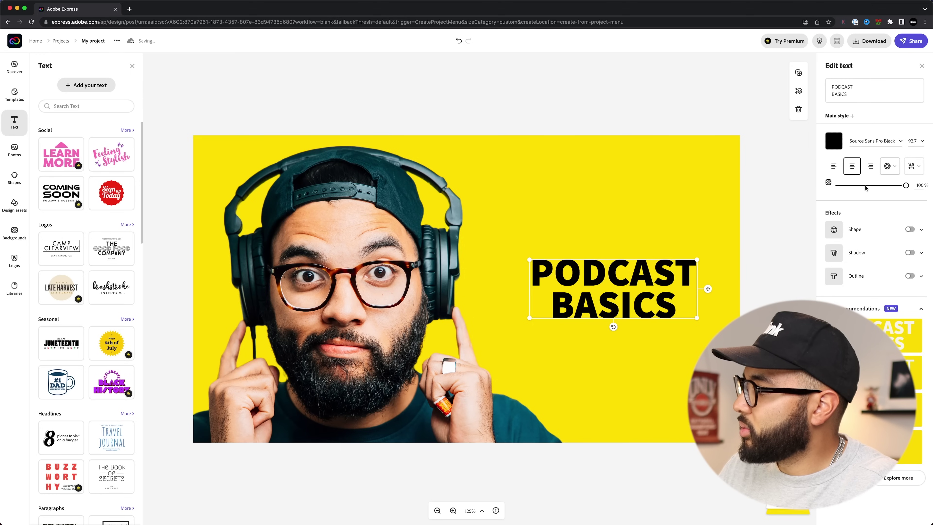
click(884, 103)
Enlarge the PODCAST BASICS text and position it in the empty yellow area beside the man.
drag(530, 318, 463, 343)
drag(592, 283, 614, 294)
click(631, 250)
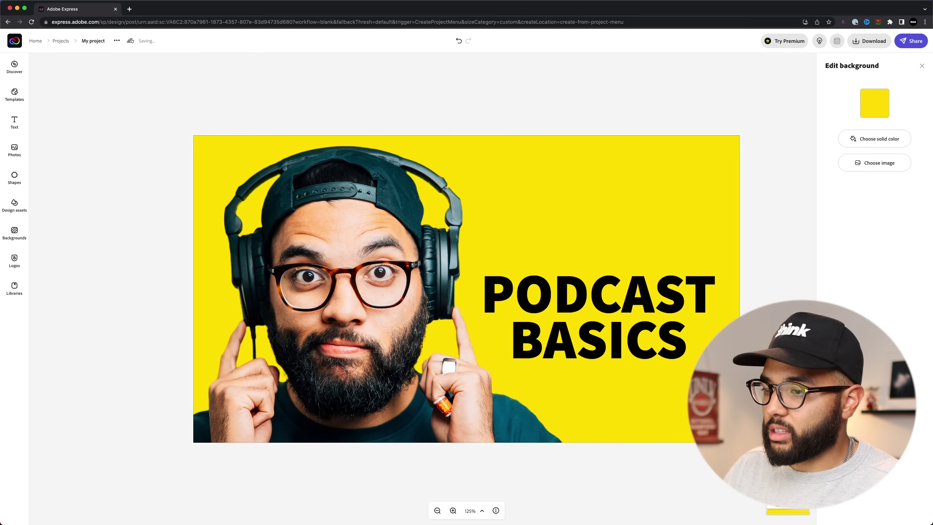
Place the Apple Podcasts, Spotify and SoundCloud logo images from the Desktop folder in Finder onto the thumbnail.
mouse_move(313, 518)
click(266, 508)
scroll(257, 206, up, 2)
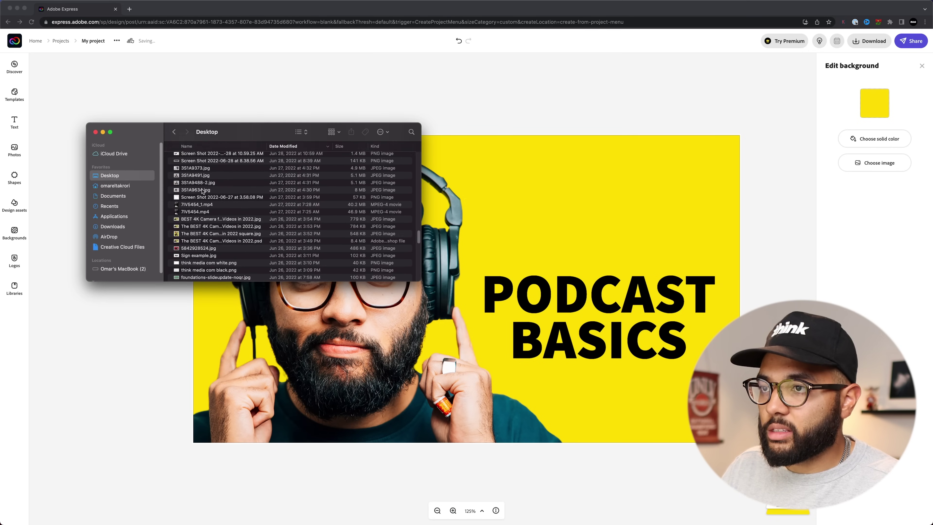
click(194, 172)
shift+click(195, 157)
drag(195, 158, 580, 165)
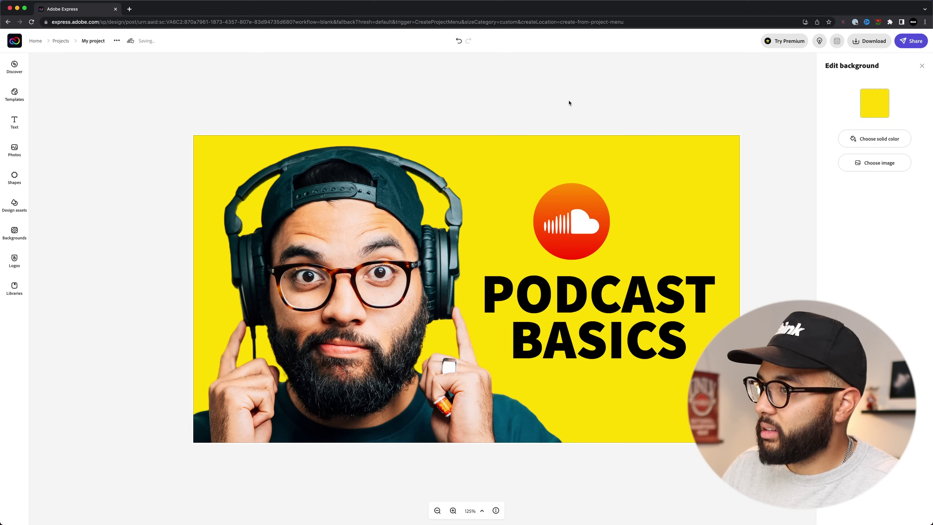
Spread the stacked logos apart above the text, with Apple Podcasts left of Spotify and SoundCloud to its right.
click(582, 227)
drag(562, 228, 519, 238)
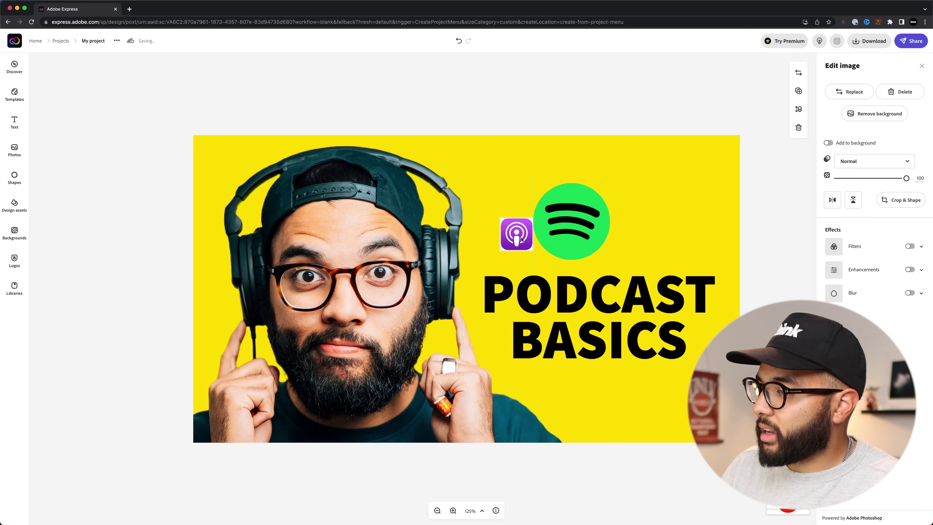
drag(601, 231, 700, 239)
drag(573, 231, 704, 211)
key(super+z)
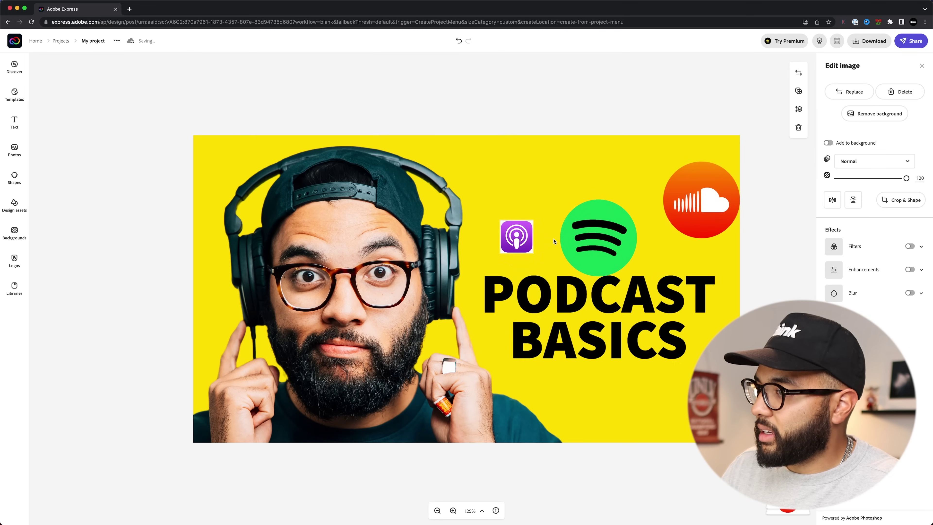
Enlarge the Apple Podcasts logo, shrink the Spotify and SoundCloud logos, and line all three up above the text.
mouse_move(534, 254)
mouse_down()
mouse_move(542, 261)
mouse_move(537, 249)
mouse_up()
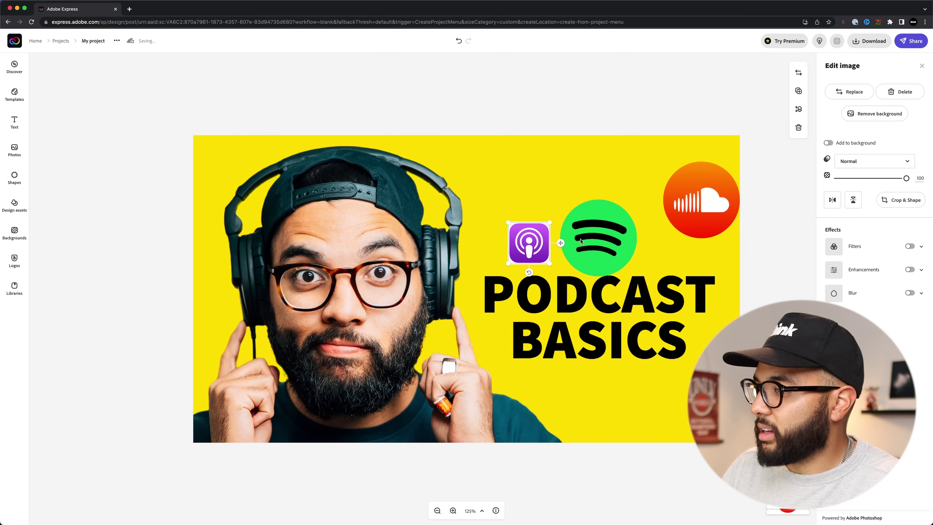
click(585, 222)
drag(638, 202, 628, 226)
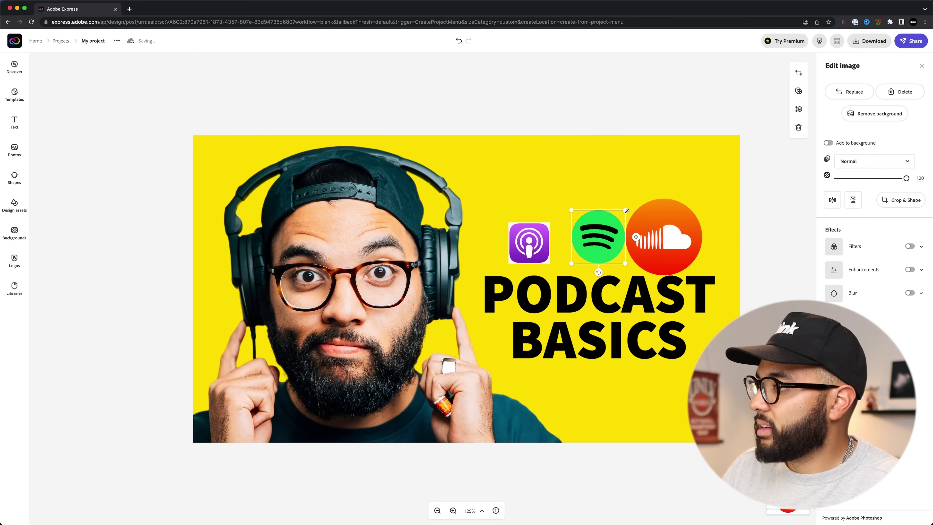
click(647, 219)
drag(626, 199, 657, 226)
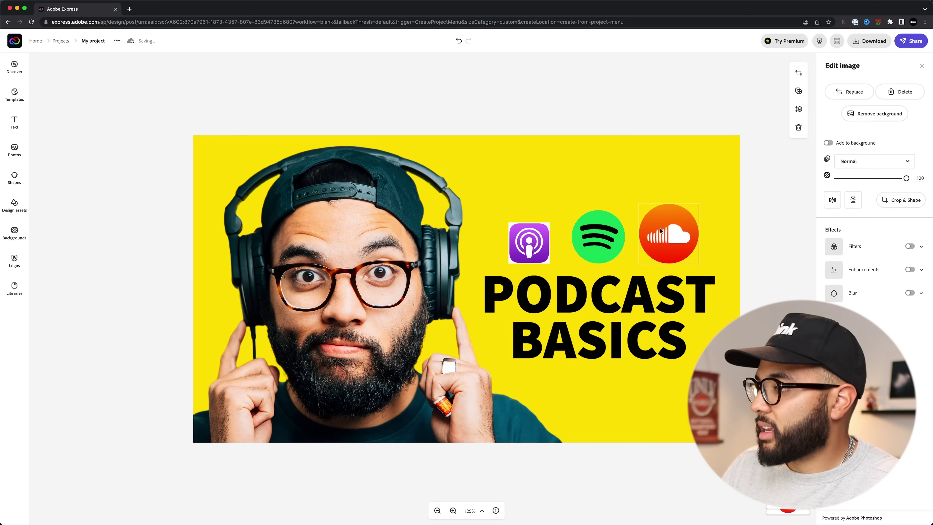
Enlarge the Apple Podcasts logo and shrink the SoundCloud logo to match the Spotify logo's size.
click(545, 248)
drag(550, 222, 559, 213)
click(570, 197)
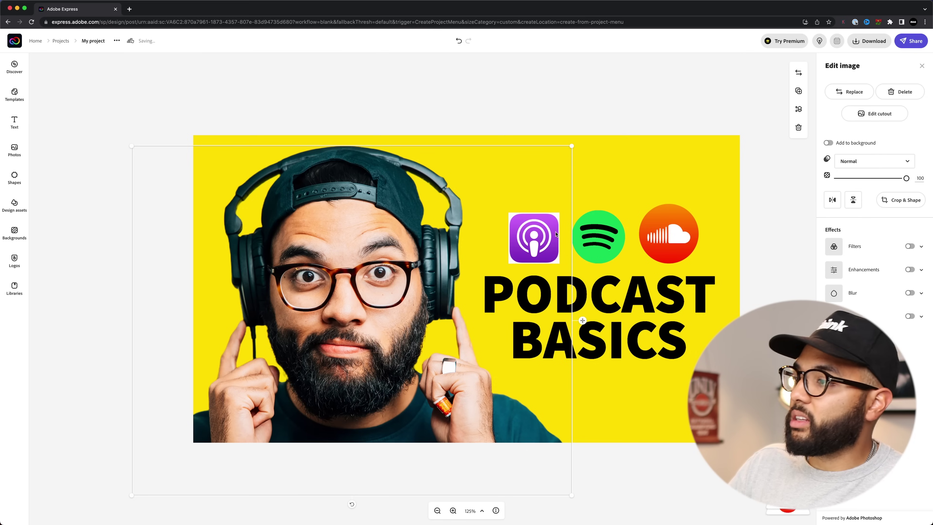
click(646, 233)
drag(698, 205, 689, 213)
click(715, 214)
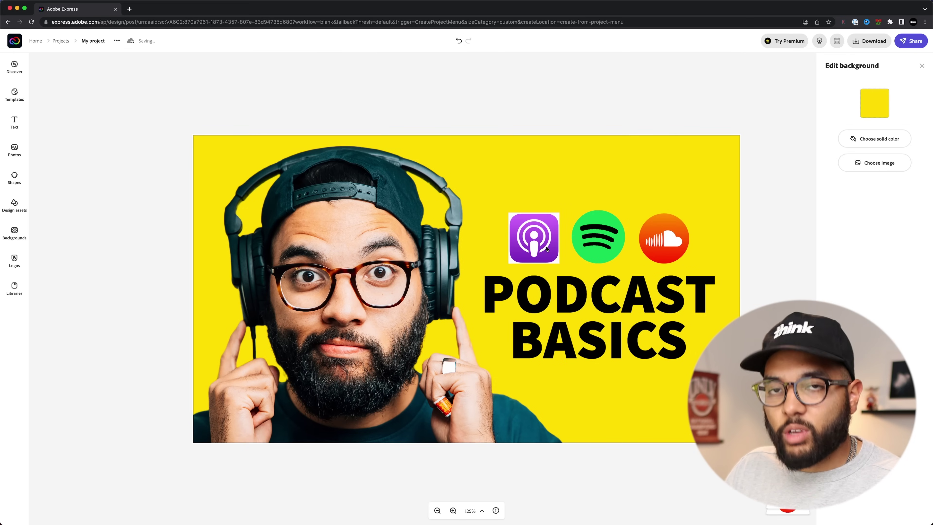
Remove the white background from the Apple Podcasts logo and accept the automatic cutout.
click(541, 238)
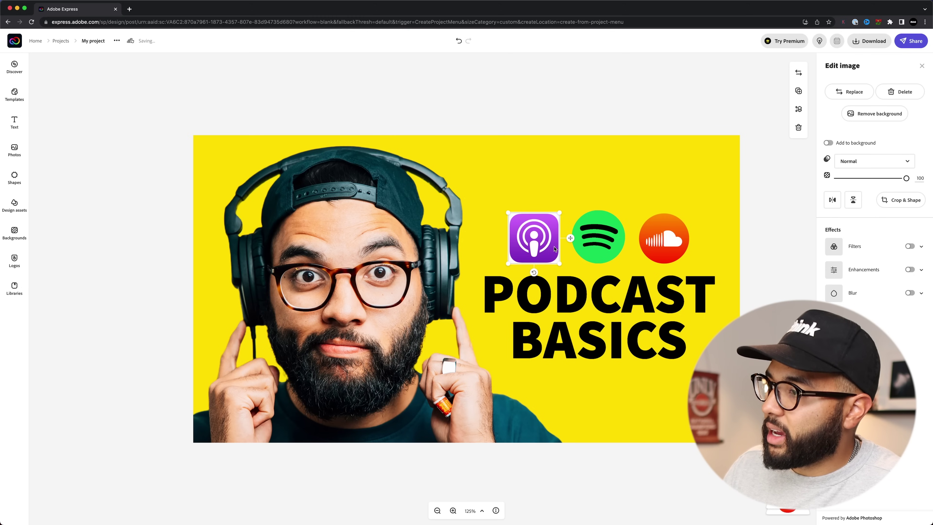
click(665, 242)
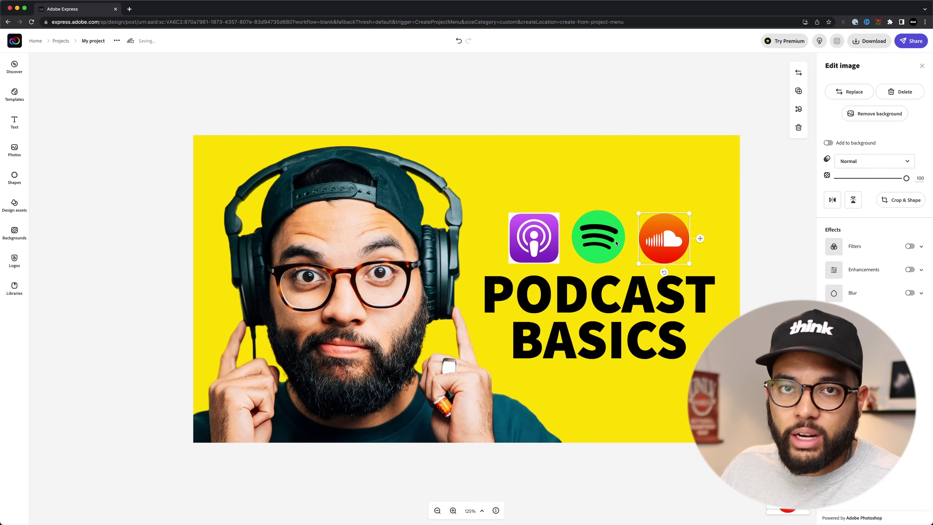
click(538, 220)
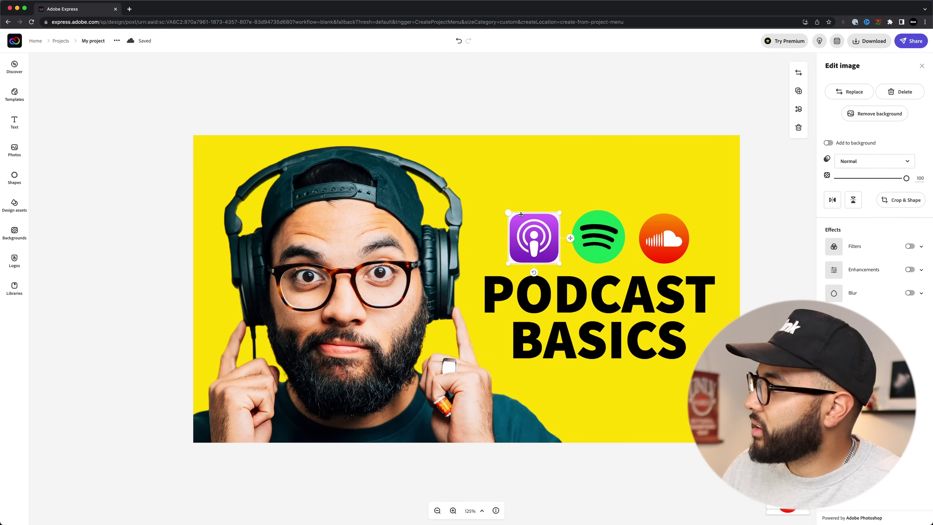
click(872, 114)
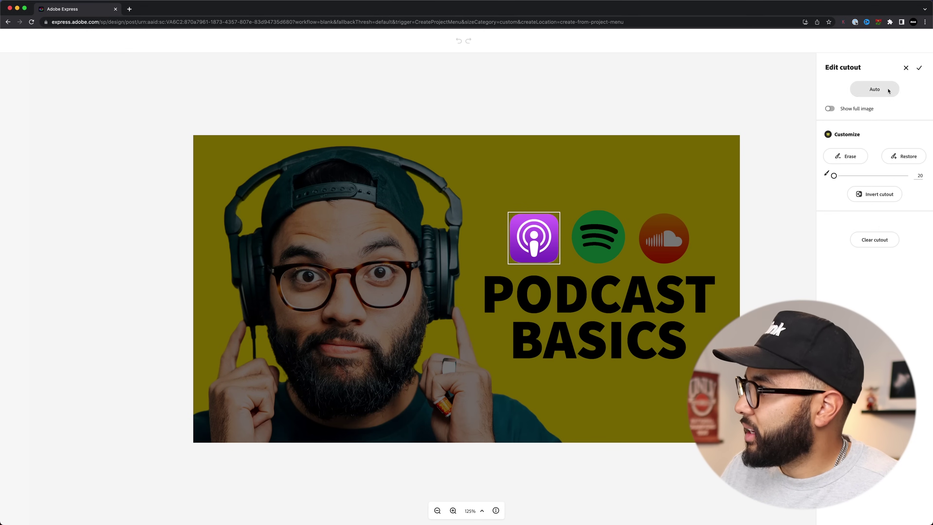
click(919, 68)
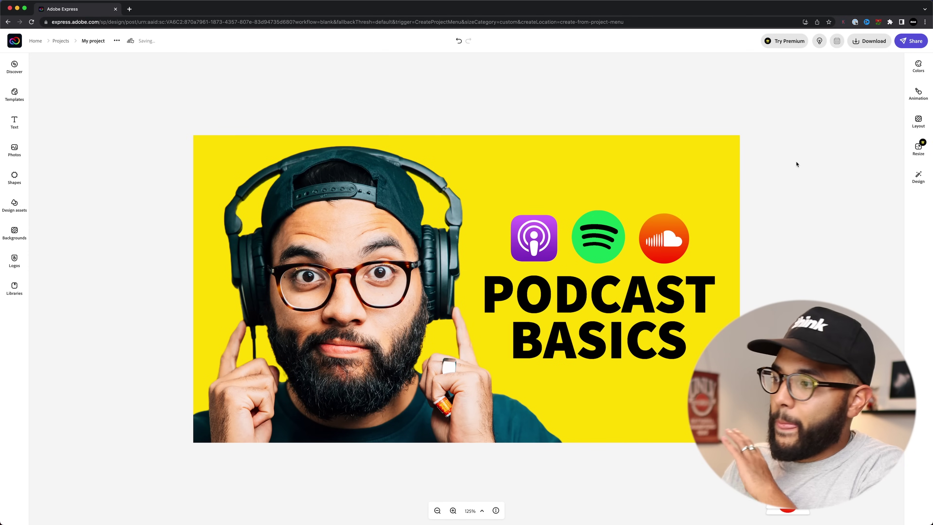
Download the finished thumbnail as a JPG.
click(865, 41)
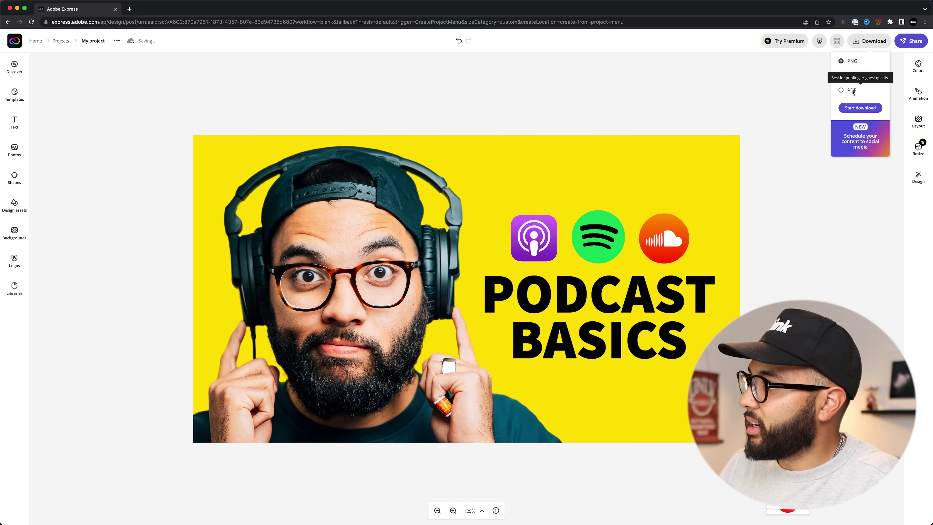
click(852, 76)
click(862, 109)
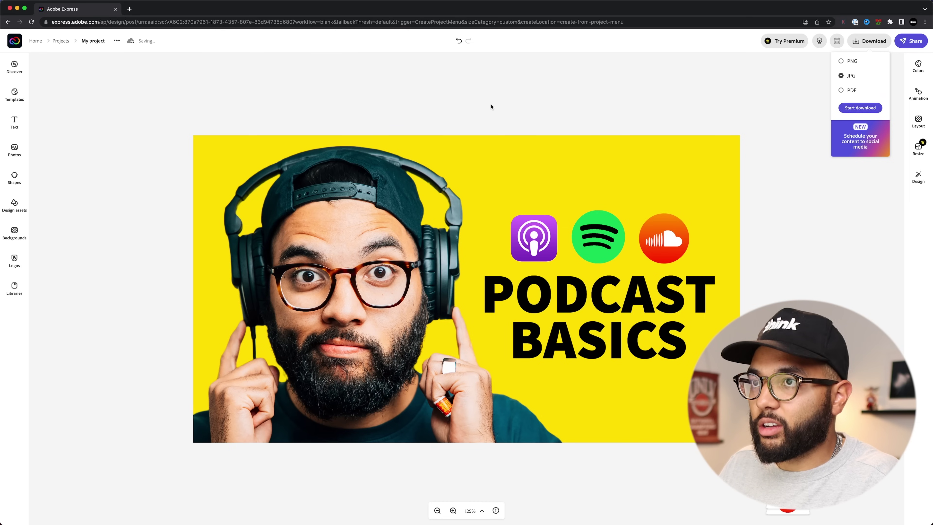